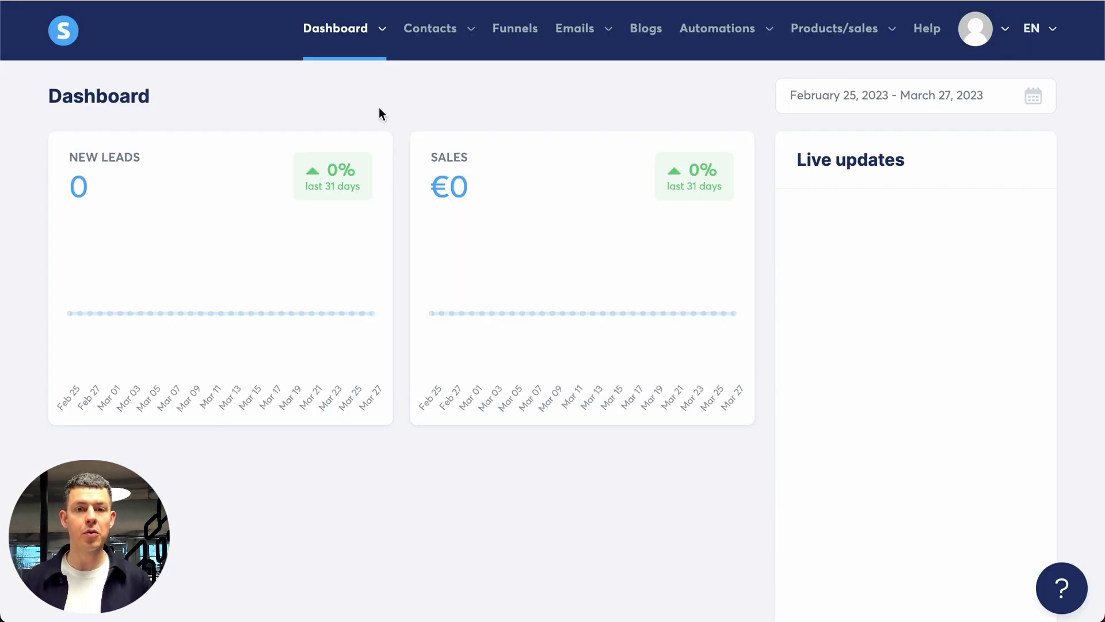
Open the BlogHandy Demo funnel from Funnels and select its Squeeze page step.
click(519, 38)
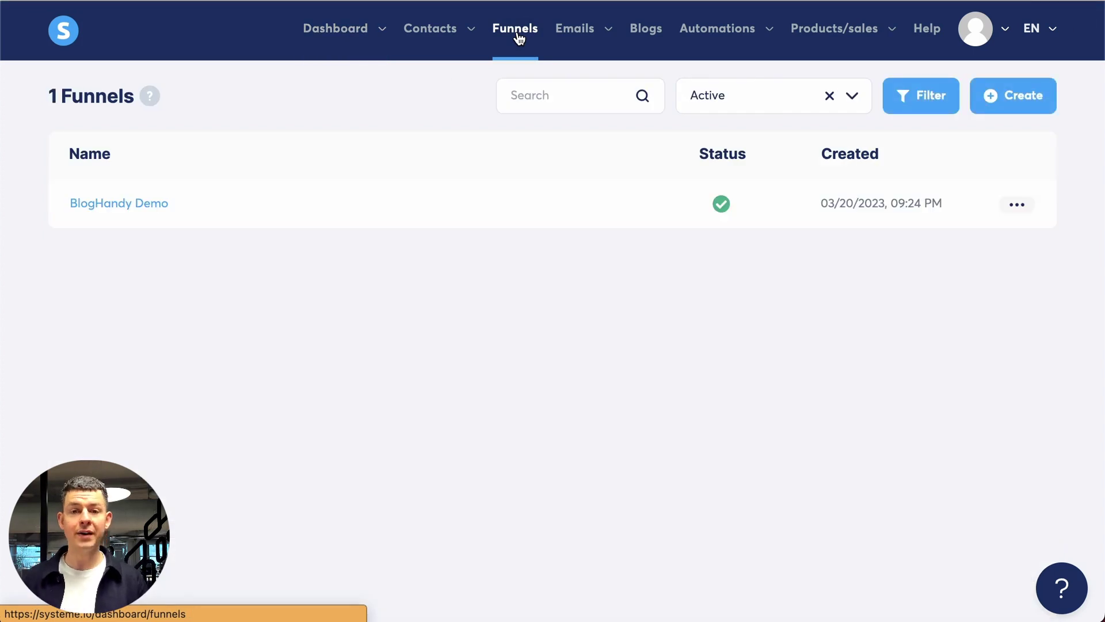
click(140, 209)
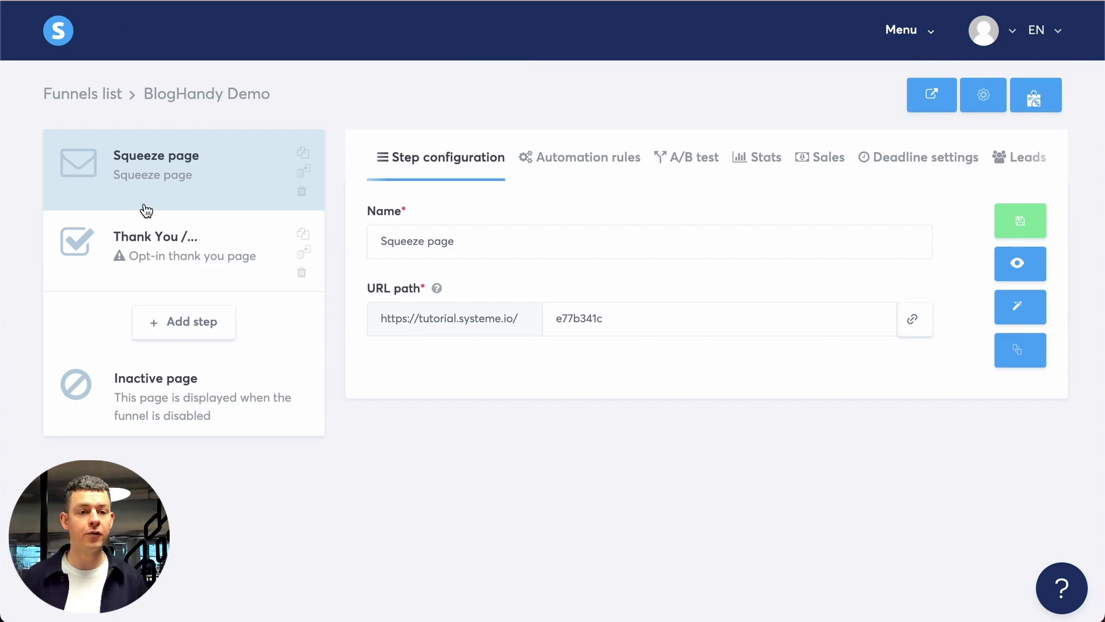
click(156, 250)
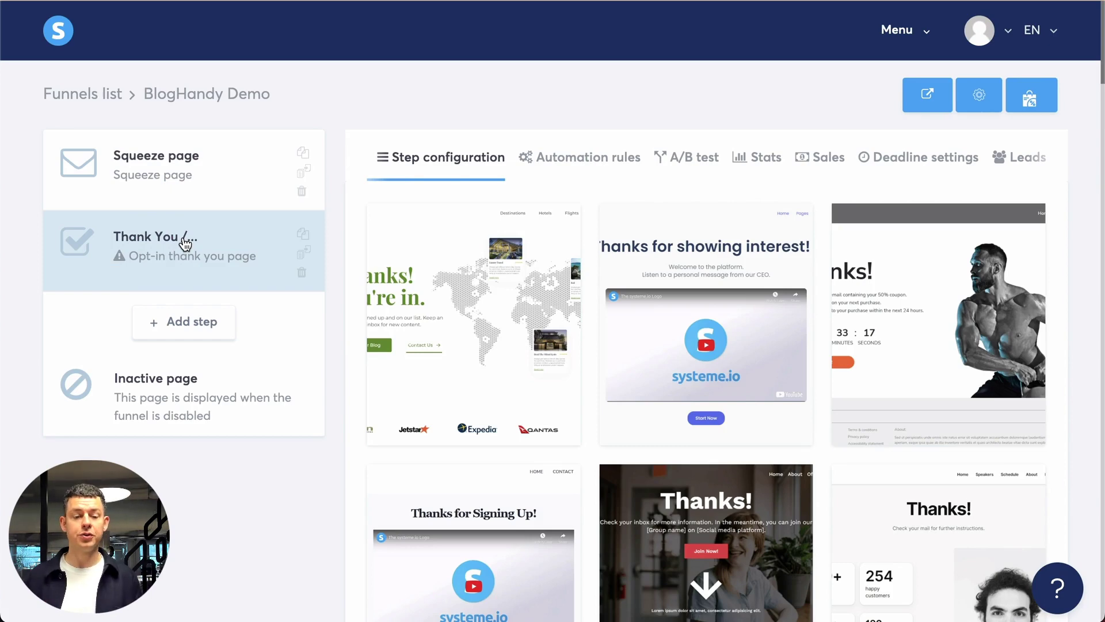
click(169, 173)
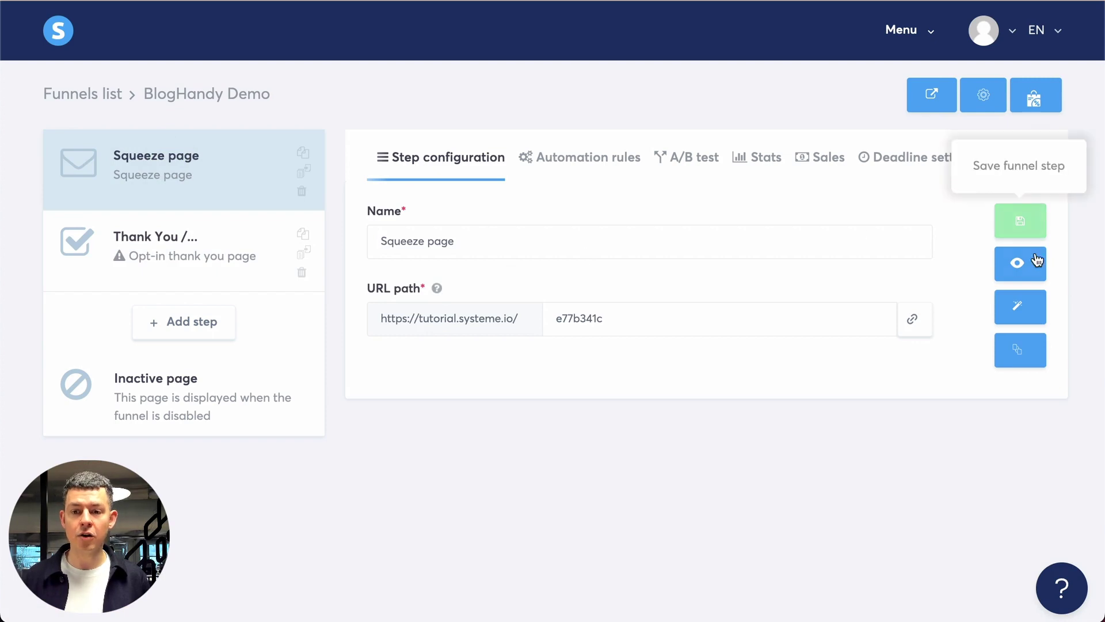
Open the Squeeze page in the editor and select the empty row below the hero.
click(1022, 315)
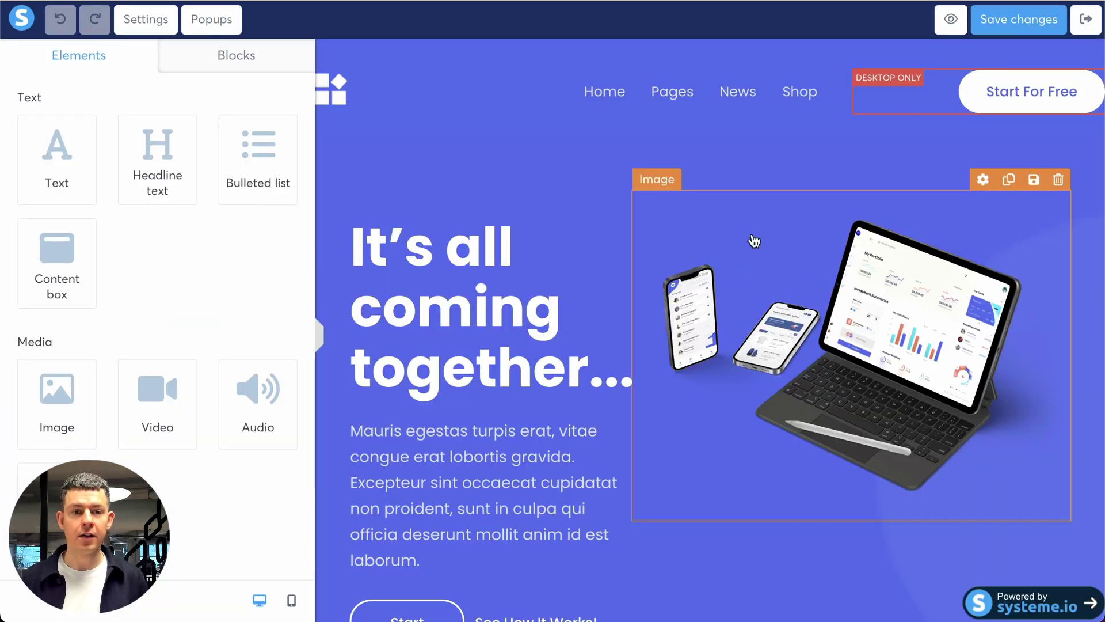
scroll(792, 191, down, 1)
scroll(792, 191, down, 3)
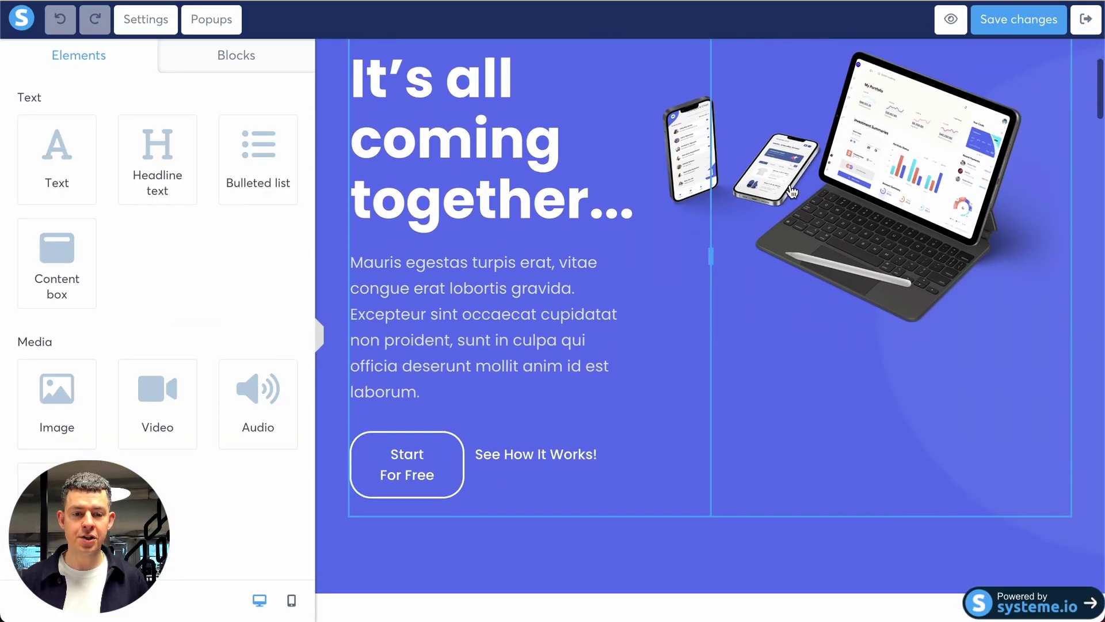
scroll(792, 191, up, 4)
scroll(792, 191, down, 5)
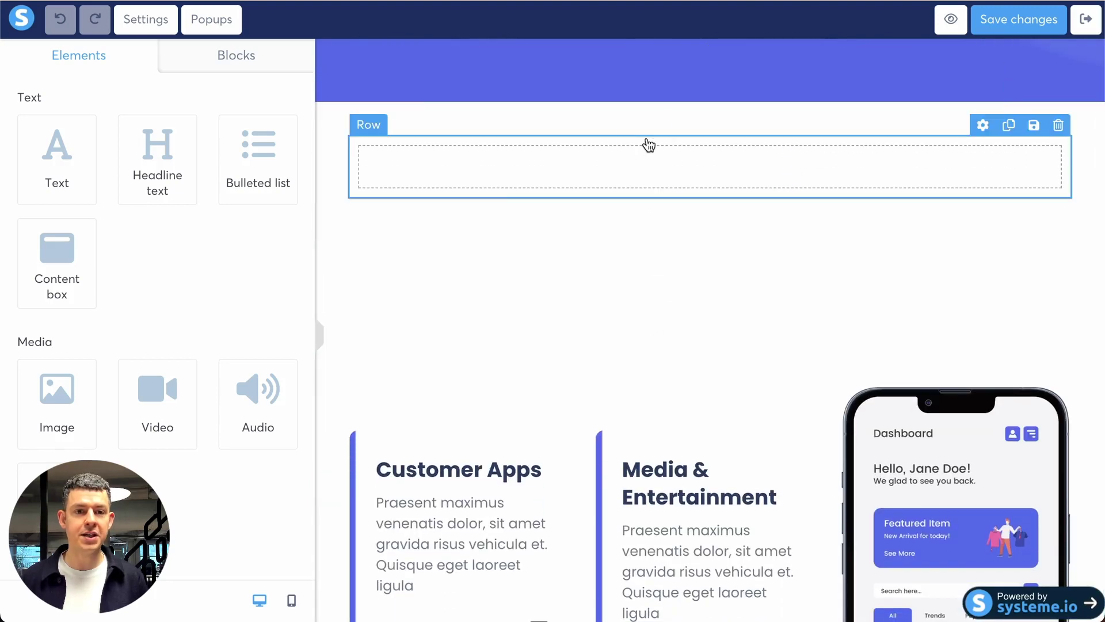
click(604, 142)
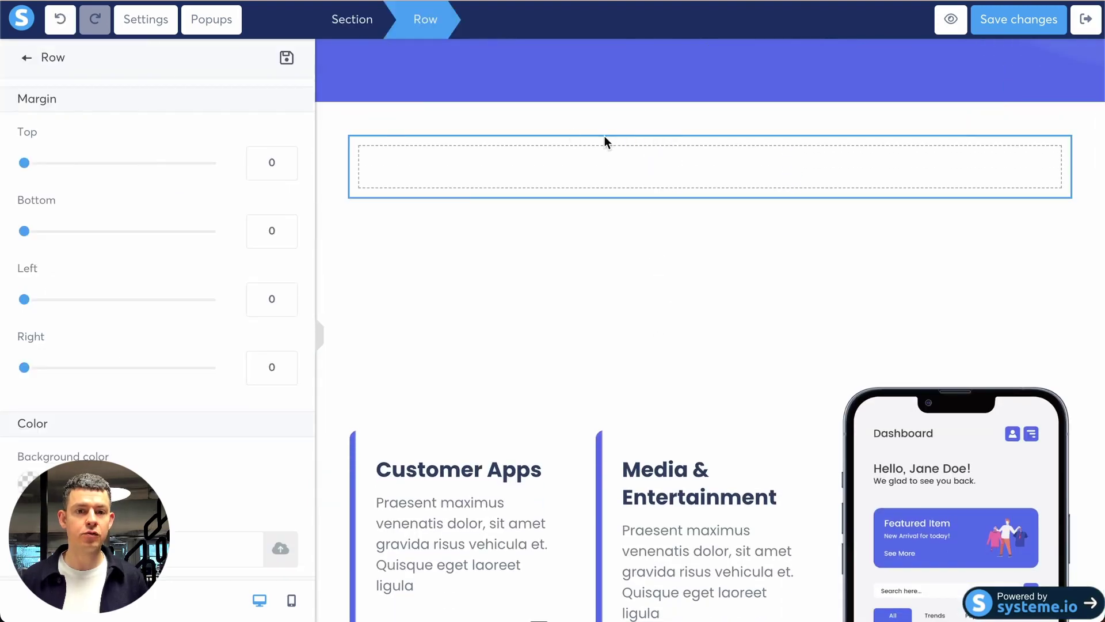
click(538, 285)
mouse_move(547, 167)
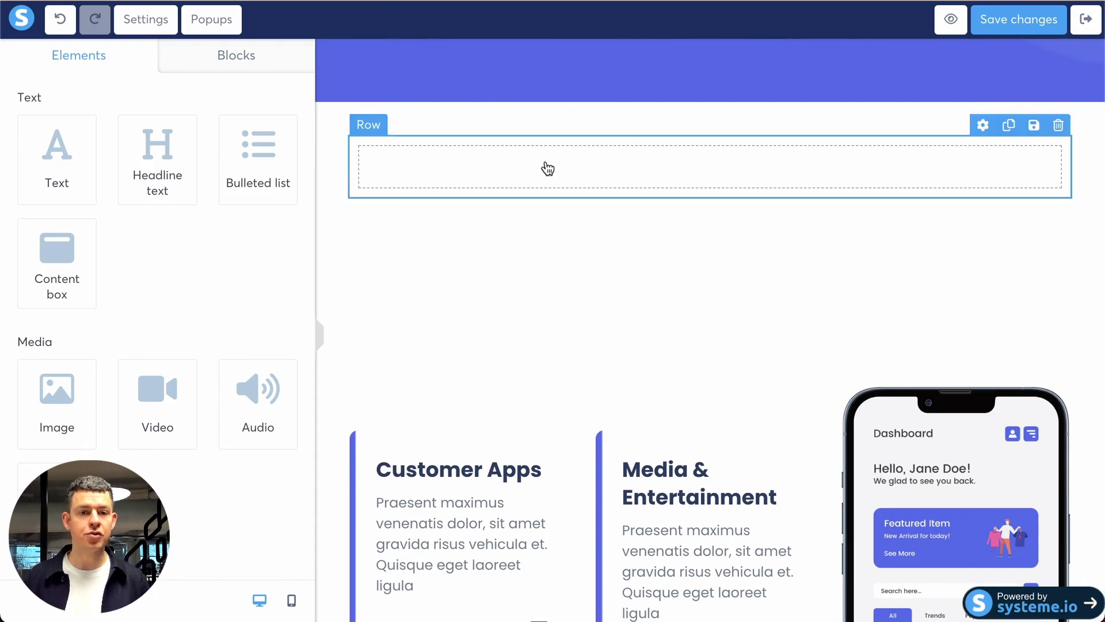
click(569, 183)
click(510, 183)
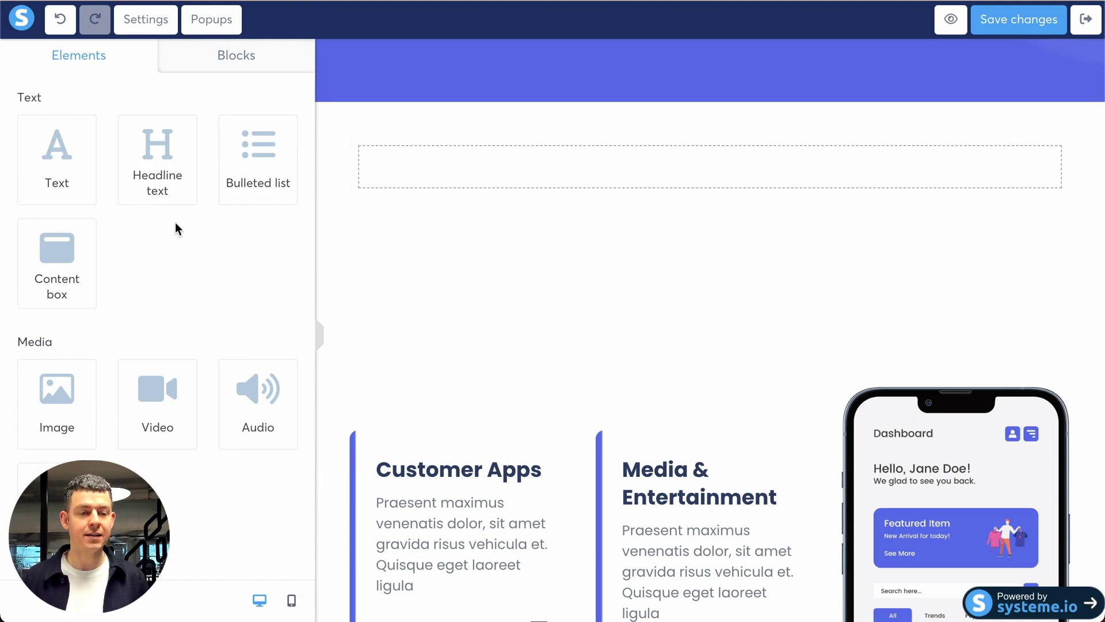
scroll(175, 222, down, 1)
scroll(176, 221, up, 1)
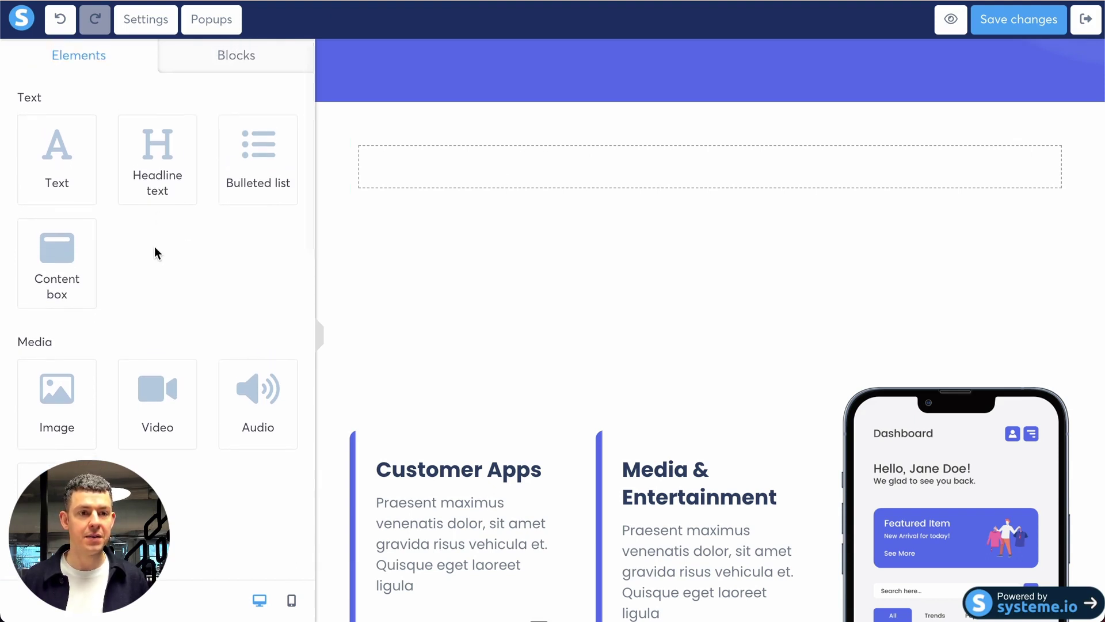
scroll(154, 252, down, 1)
scroll(154, 253, down, 1)
scroll(155, 252, down, 1)
scroll(155, 252, down, 1)
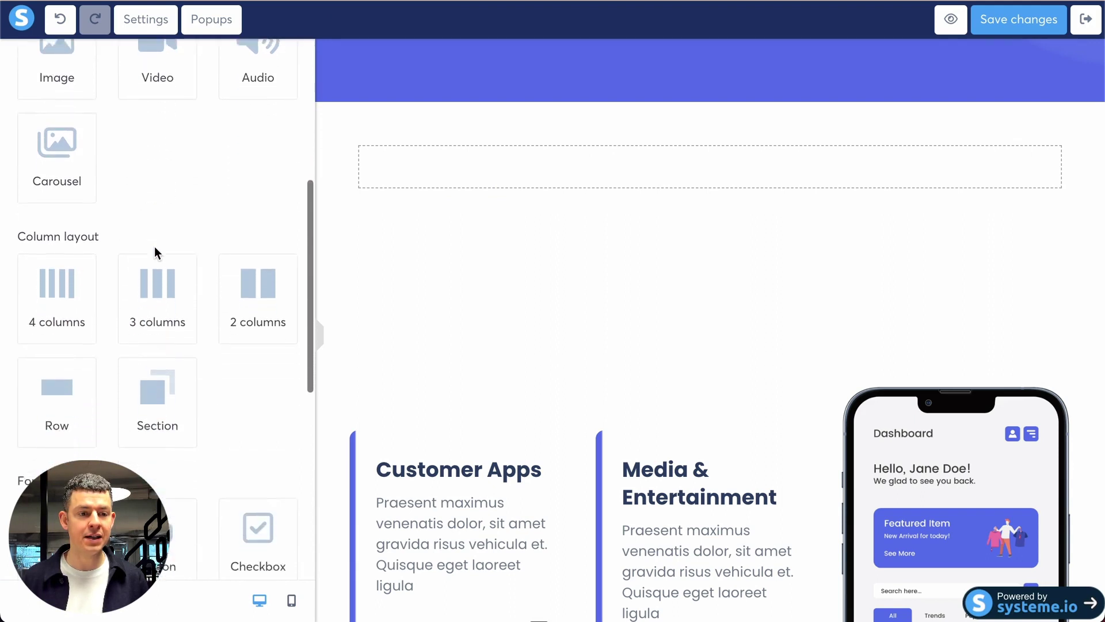
scroll(155, 251, down, 1)
scroll(155, 251, down, 1)
scroll(155, 250, down, 1)
scroll(154, 251, down, 1)
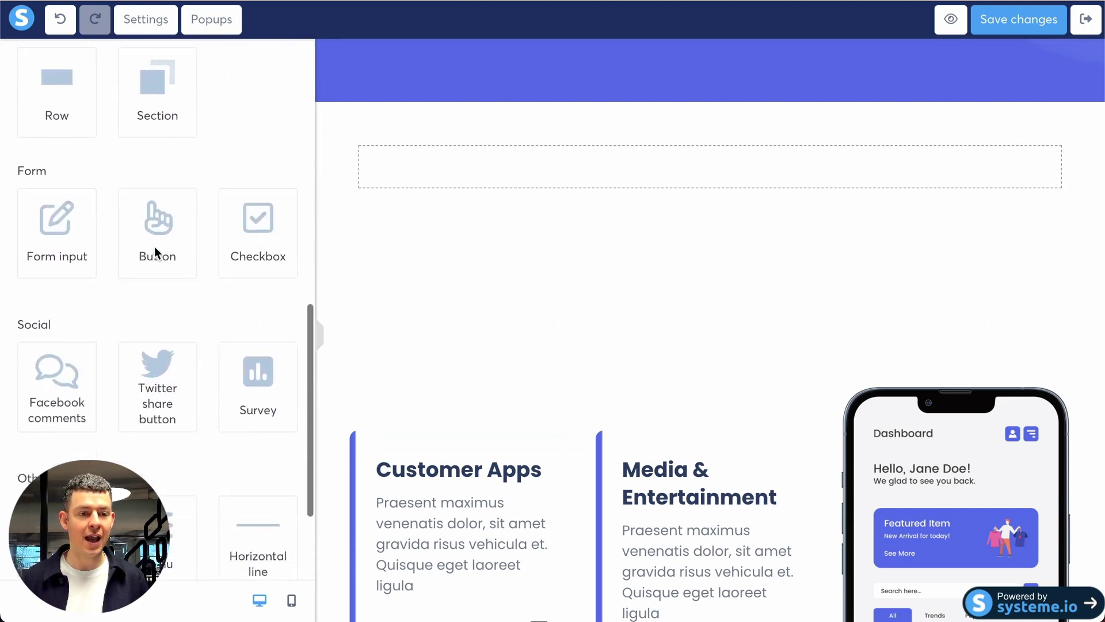
scroll(156, 251, down, 1)
scroll(156, 251, down, 1)
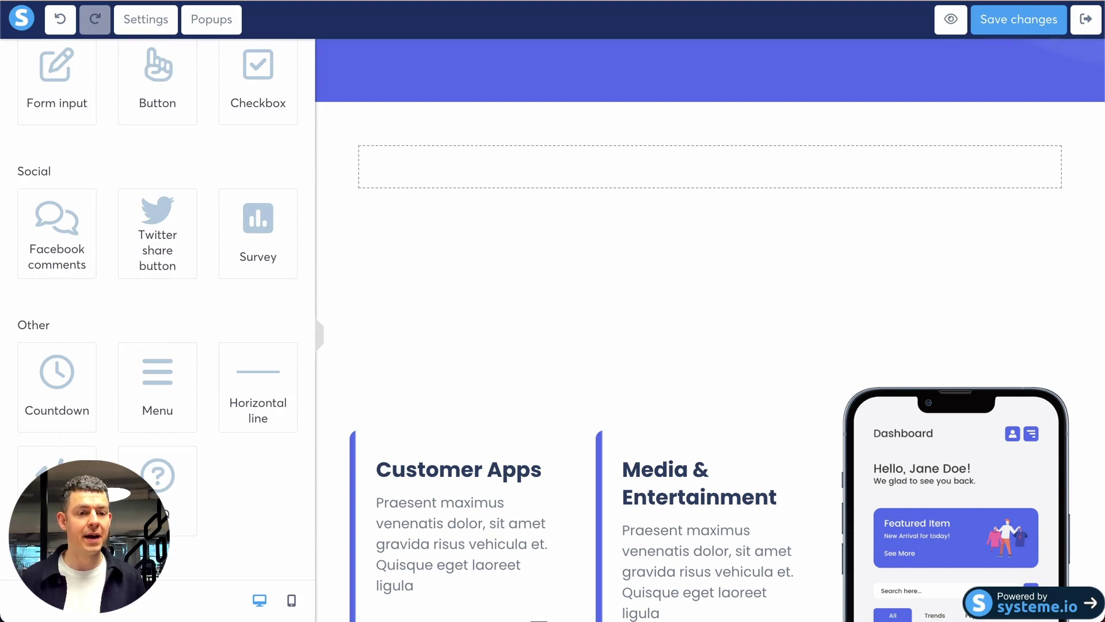
Drop a Raw HTML element into the empty row and select it.
drag(57, 471, 535, 182)
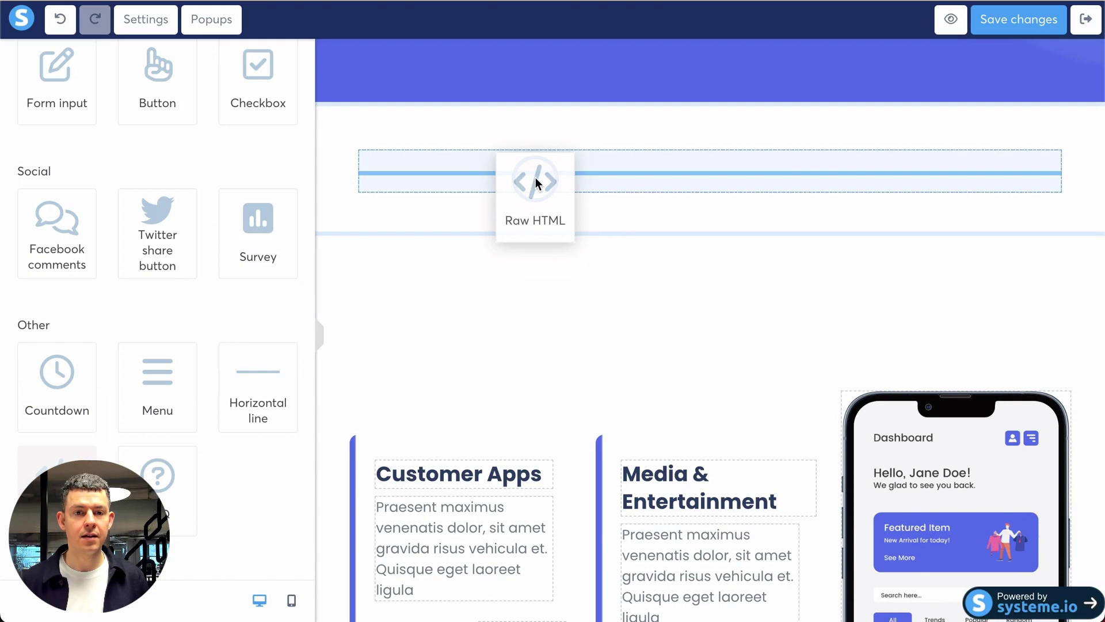
drag(535, 182, 533, 179)
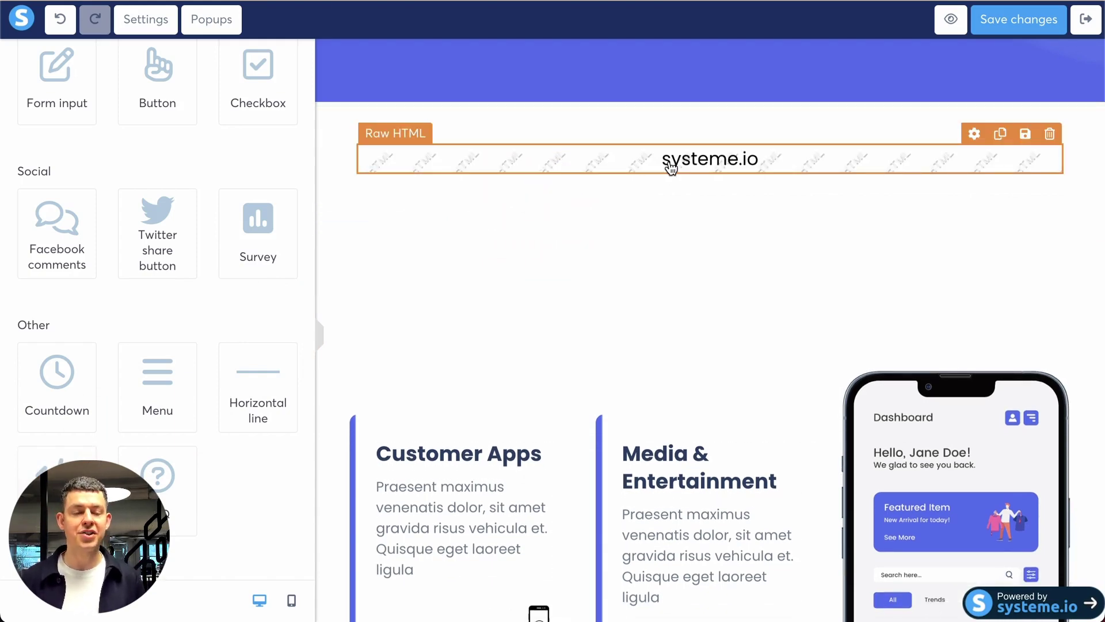
click(618, 164)
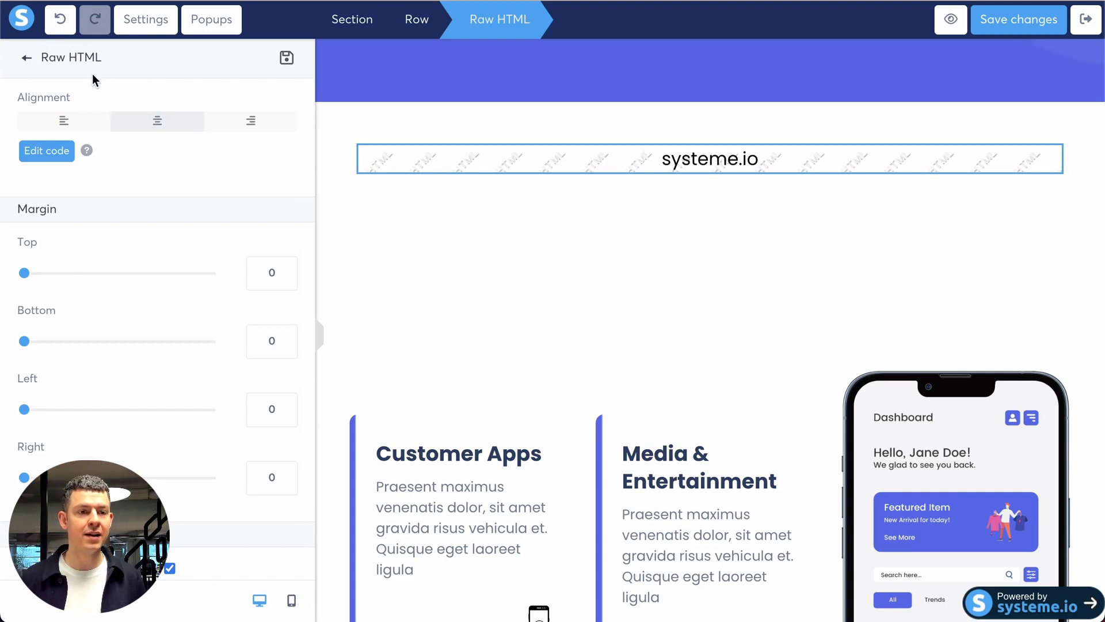
Open the Raw HTML code editor and delete the placeholder <h2> heading.
click(50, 157)
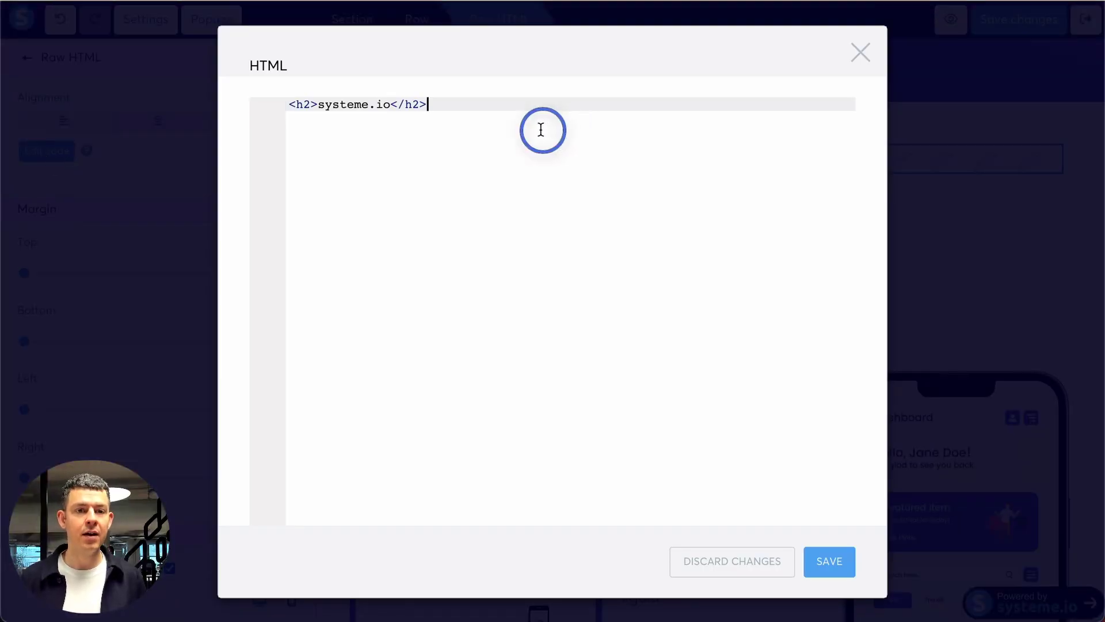
drag(540, 129, 360, 90)
key(BackSpace)
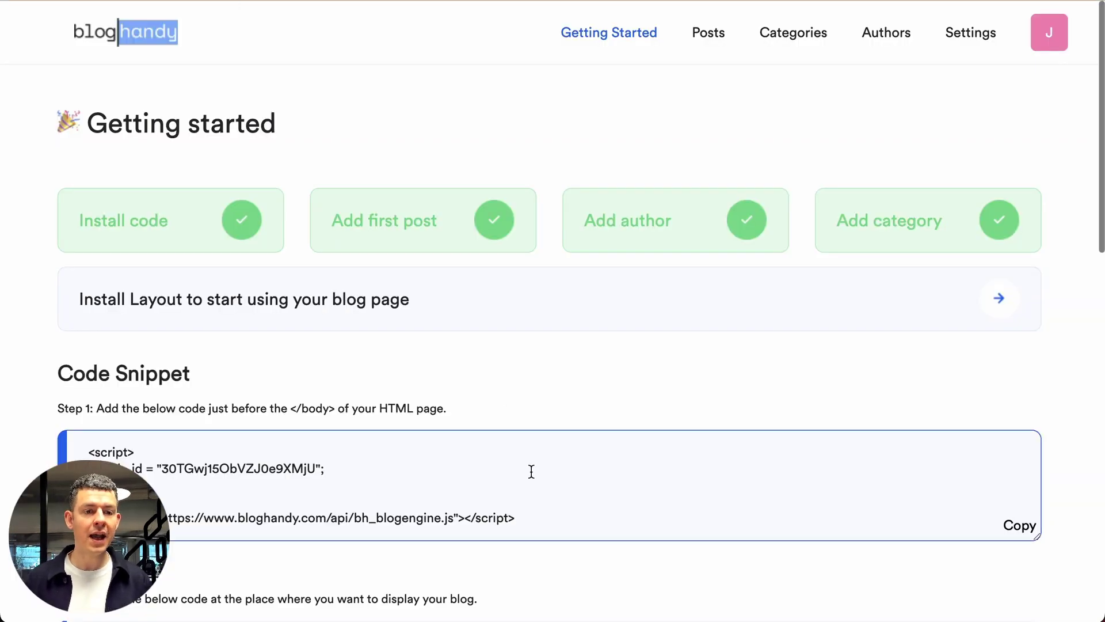
Paste the BlogHandy script and bh-posts div snippets into the code and save it.
click(530, 469)
scroll(920, 497, down, 1)
click(1021, 502)
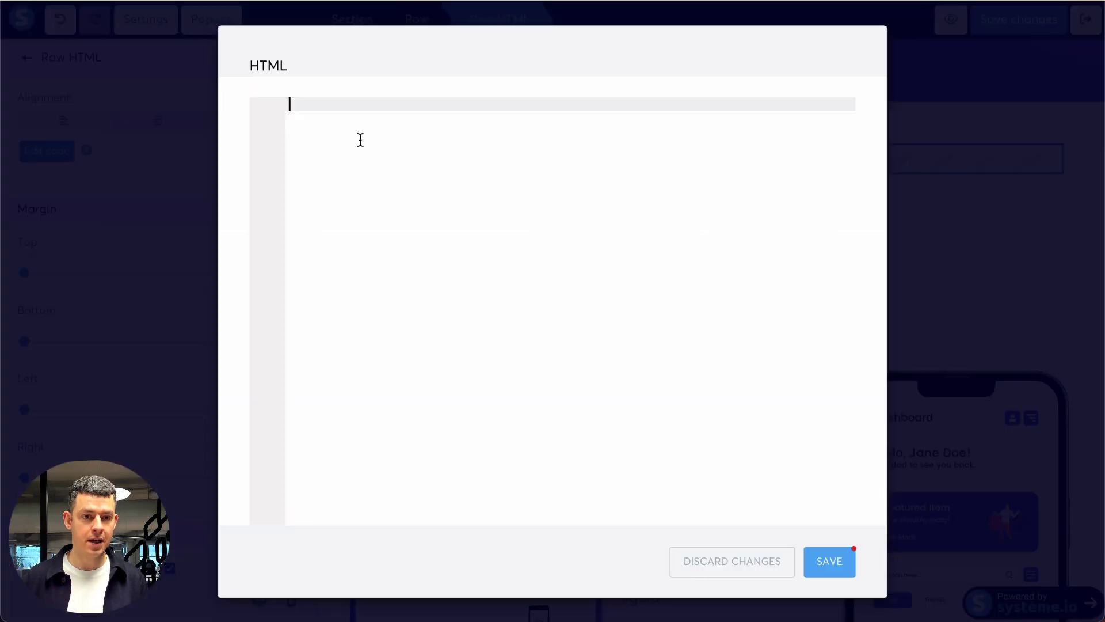
click(365, 172)
key(ctrl+v)
key(Return)
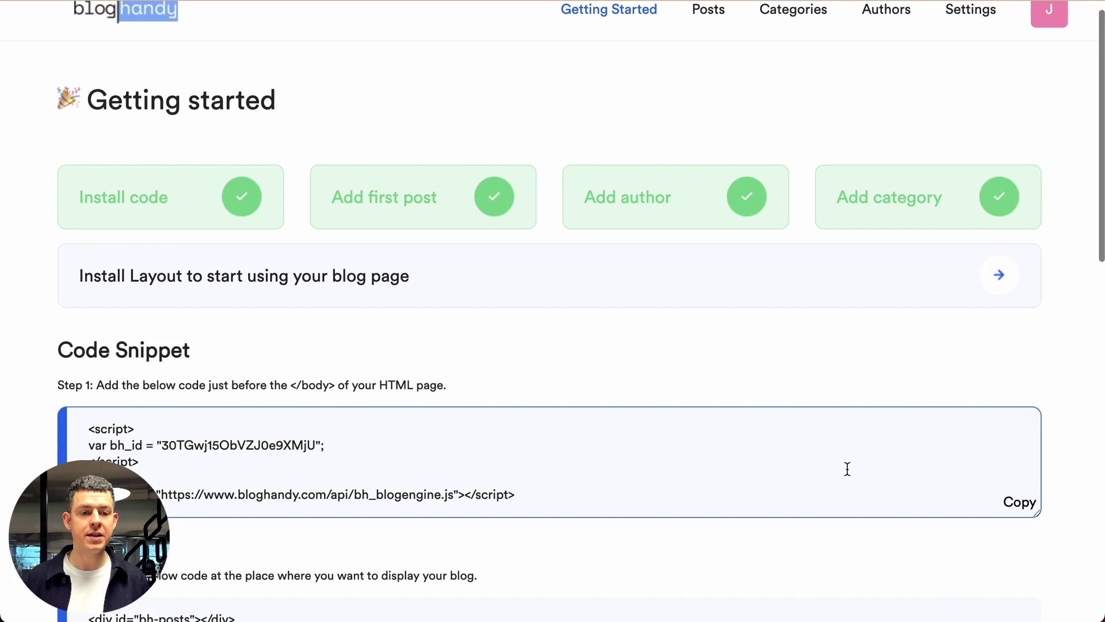
click(1021, 527)
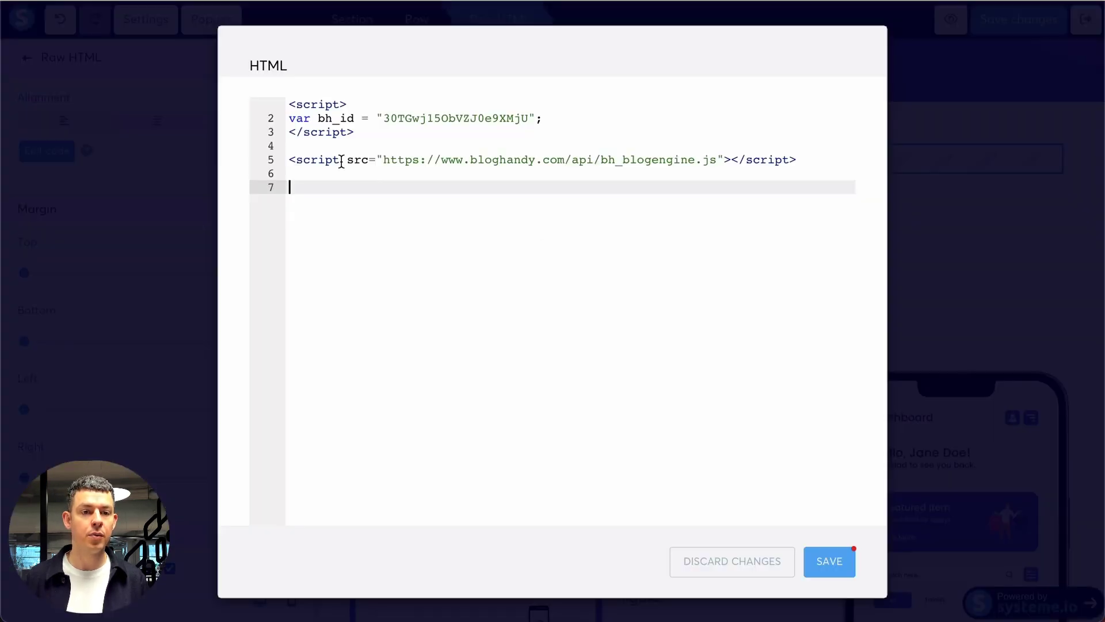
key(ctrl+v)
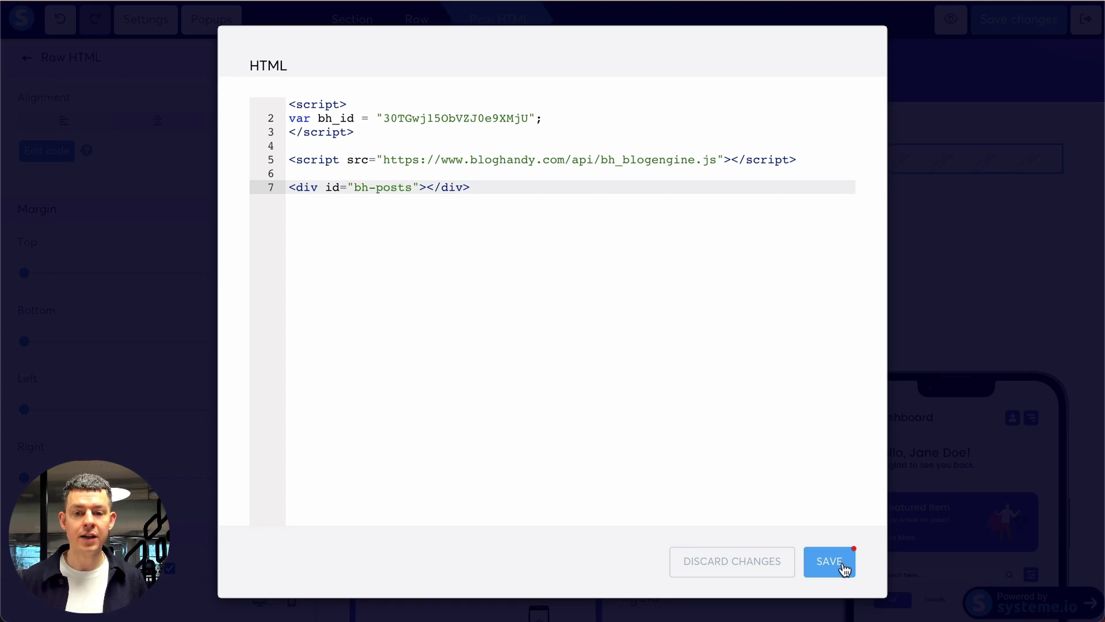
click(837, 567)
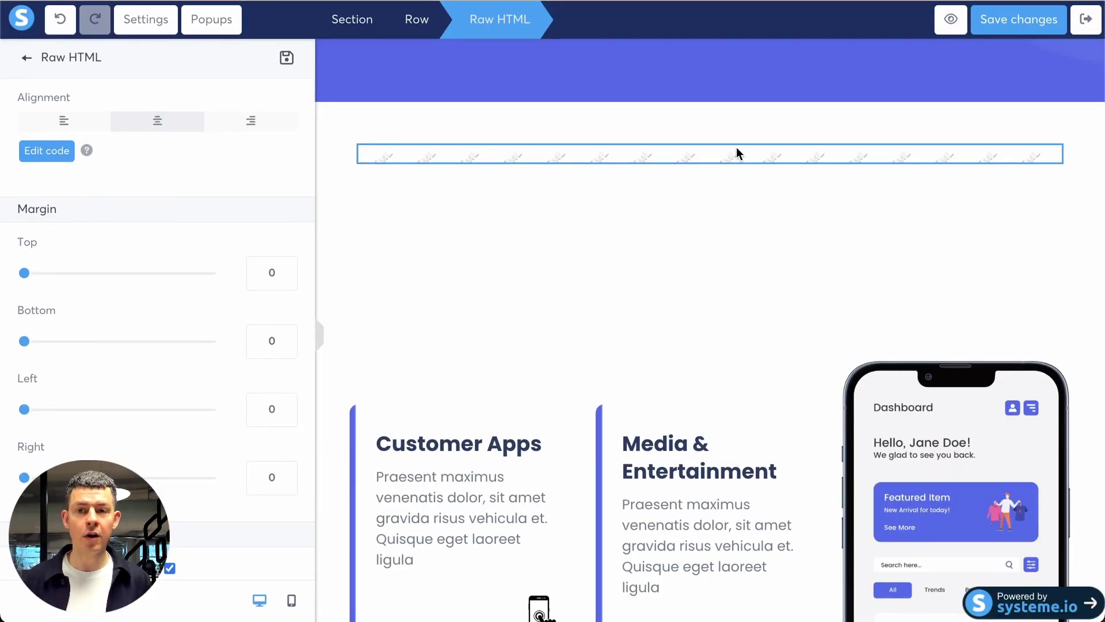
Save the page changes and exit the editor to the Squeeze page step settings.
click(994, 23)
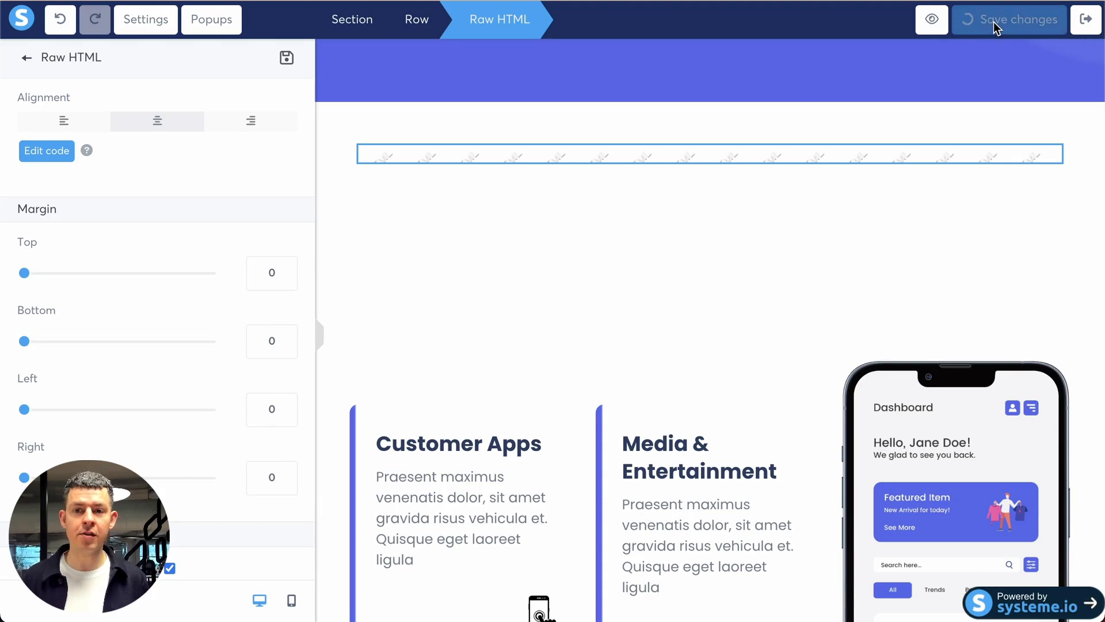
click(1090, 24)
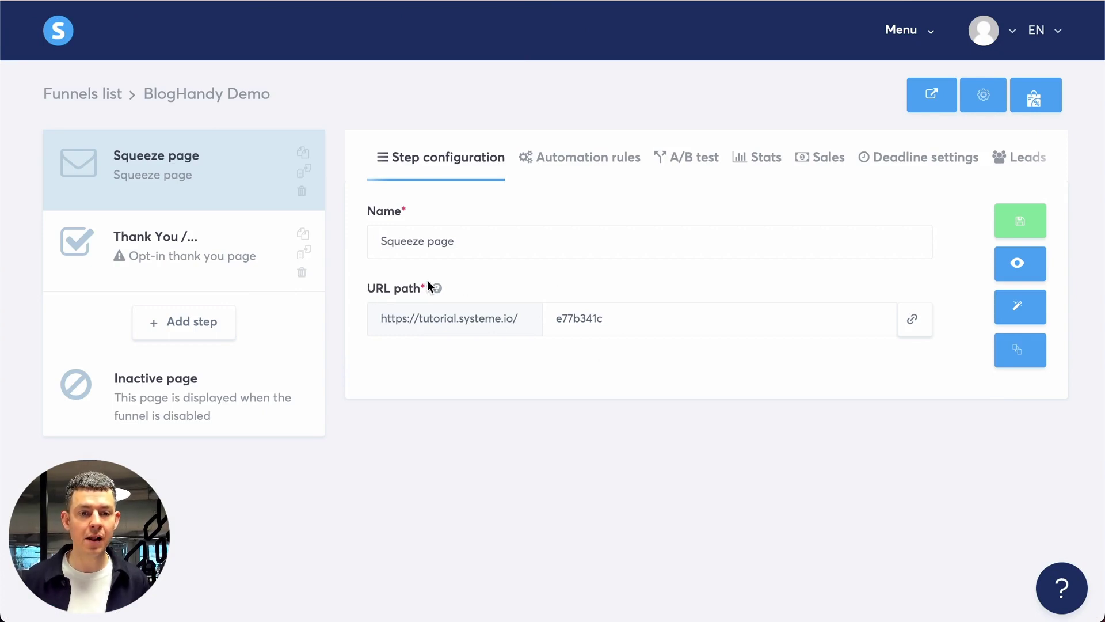
Copy the squeeze page URL and load the live page in the browser to view the blog.
click(913, 321)
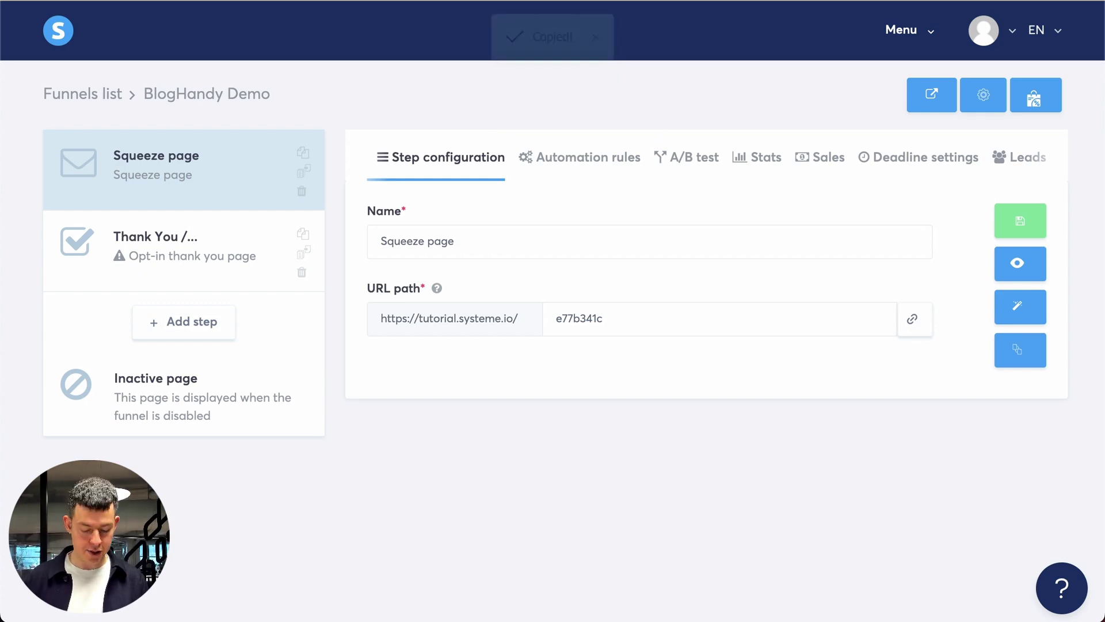
key(ctrl+v)
key(Return)
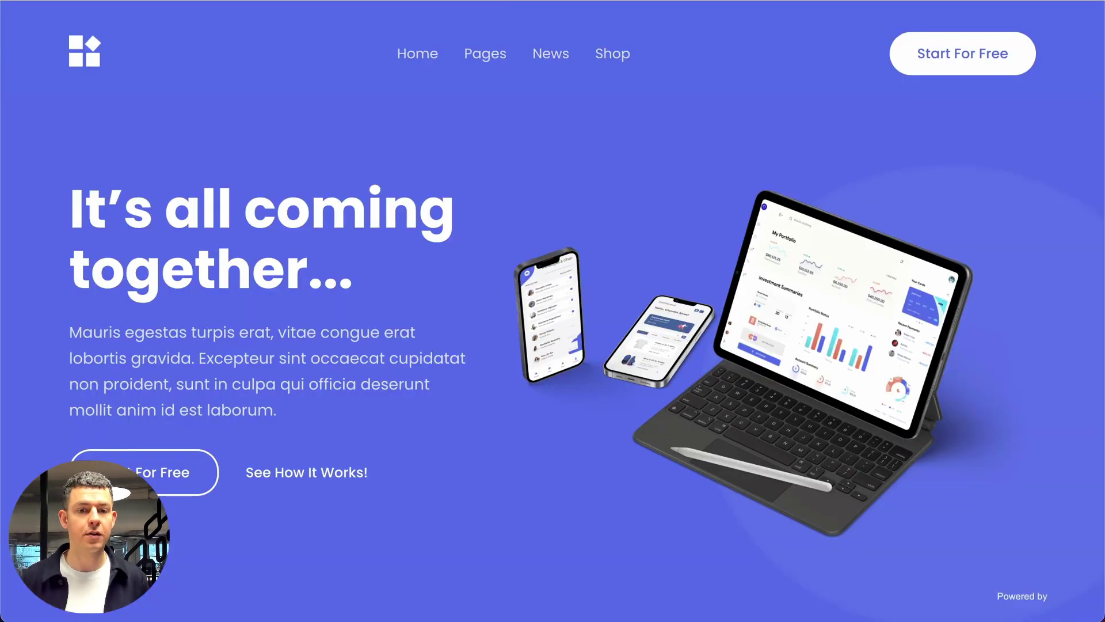
scroll(602, 224, down, 2)
scroll(601, 221, down, 3)
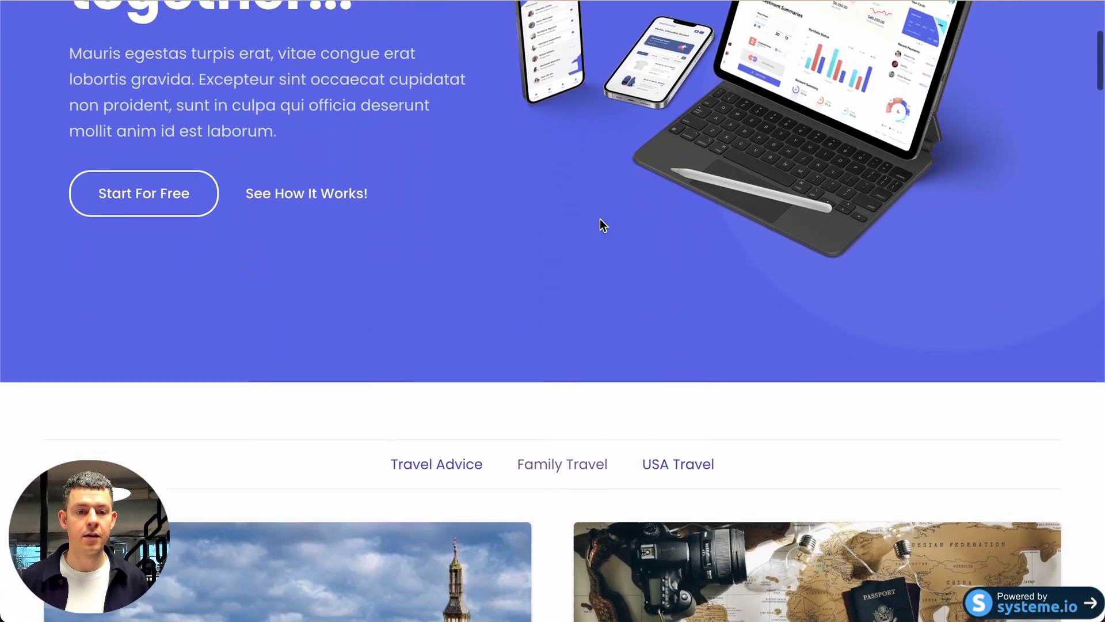
scroll(601, 221, down, 1)
scroll(601, 221, down, 2)
scroll(602, 227, down, 2)
scroll(602, 226, down, 1)
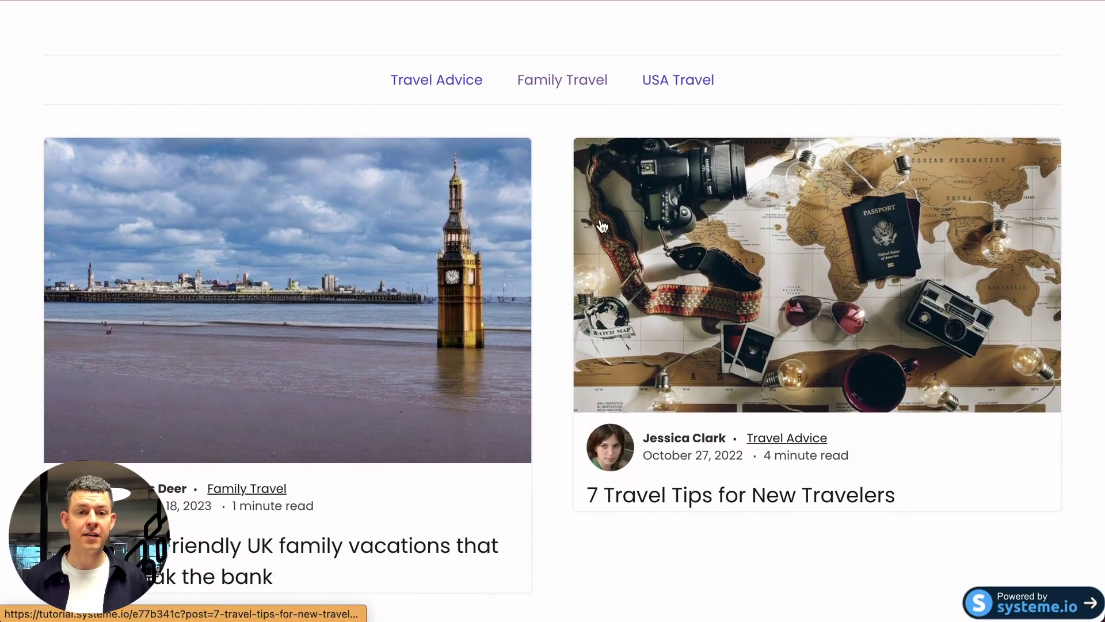
scroll(602, 226, down, 4)
scroll(601, 225, down, 4)
scroll(600, 225, down, 2)
scroll(600, 225, up, 6)
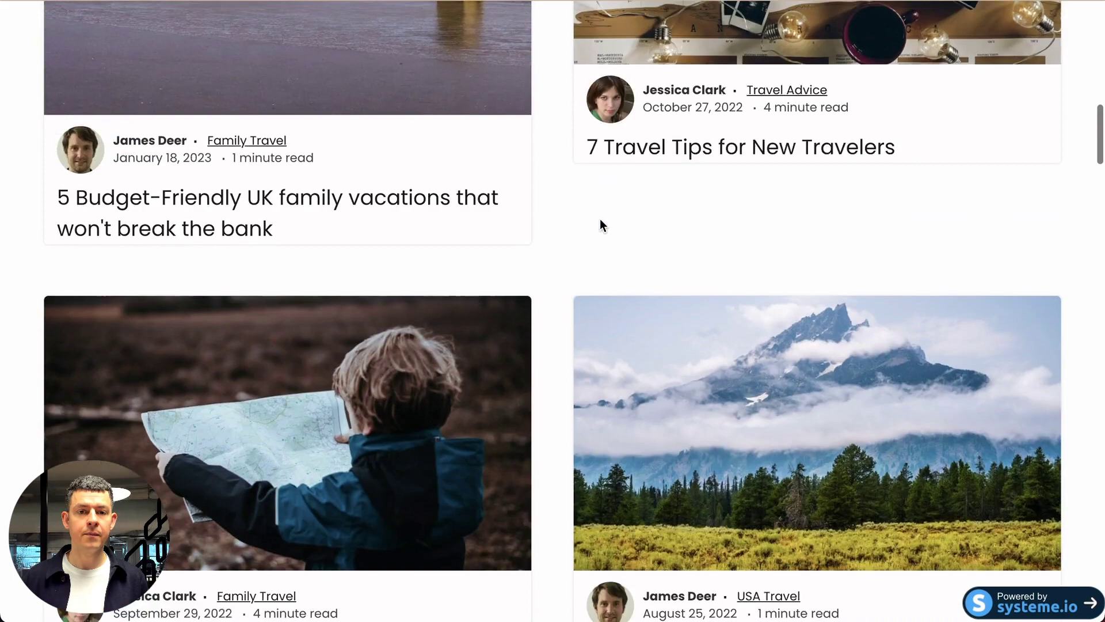
scroll(600, 225, up, 4)
scroll(600, 225, up, 2)
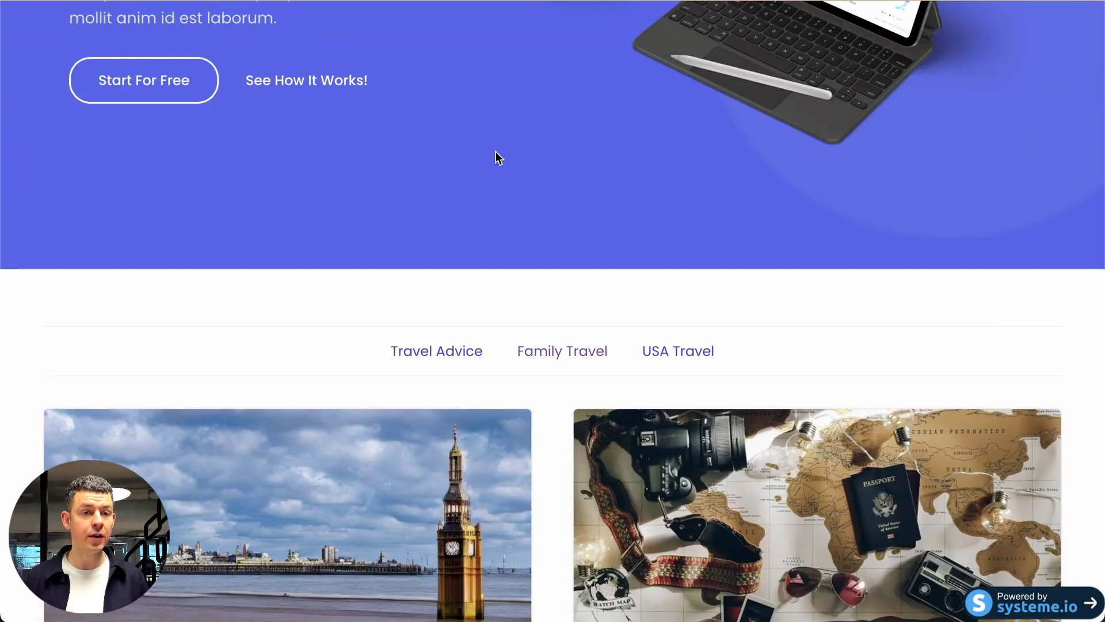
click(436, 351)
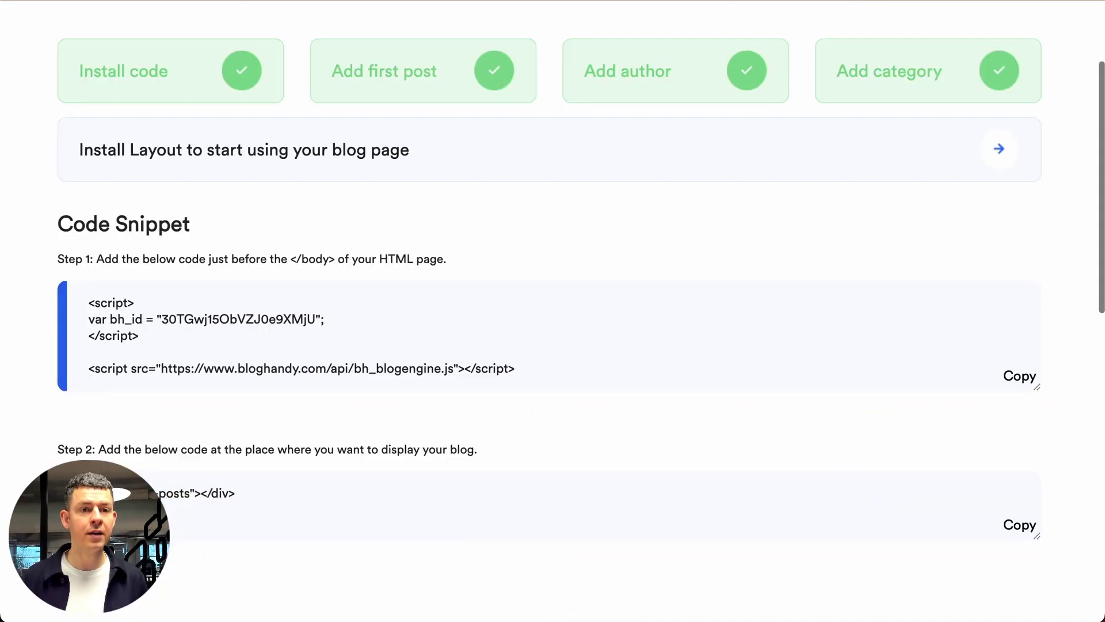
scroll(468, 167, up, 2)
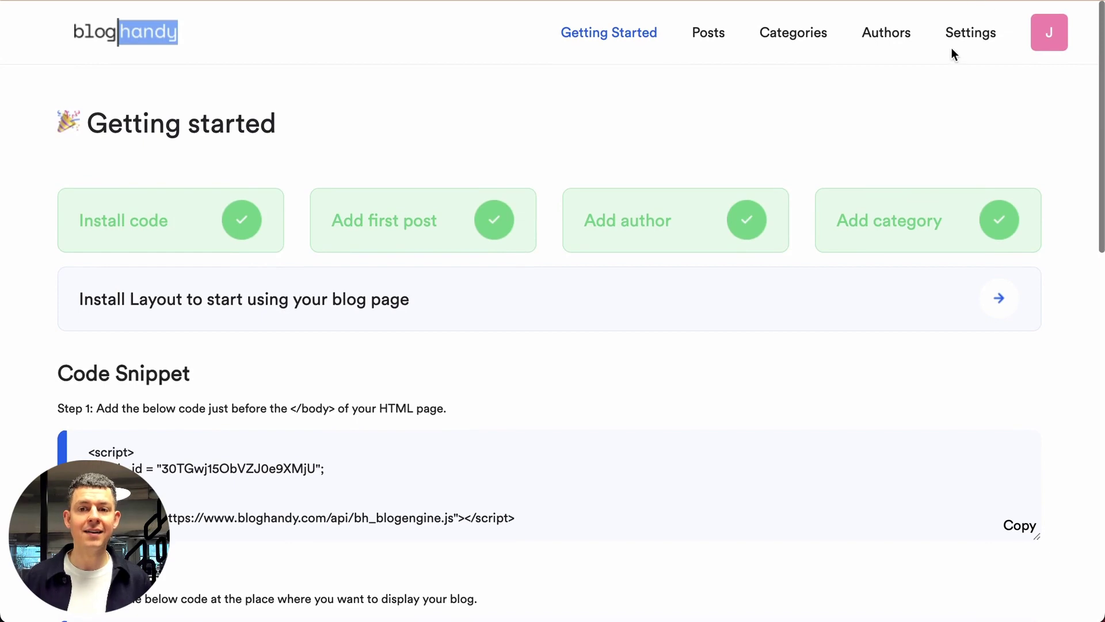
click(970, 39)
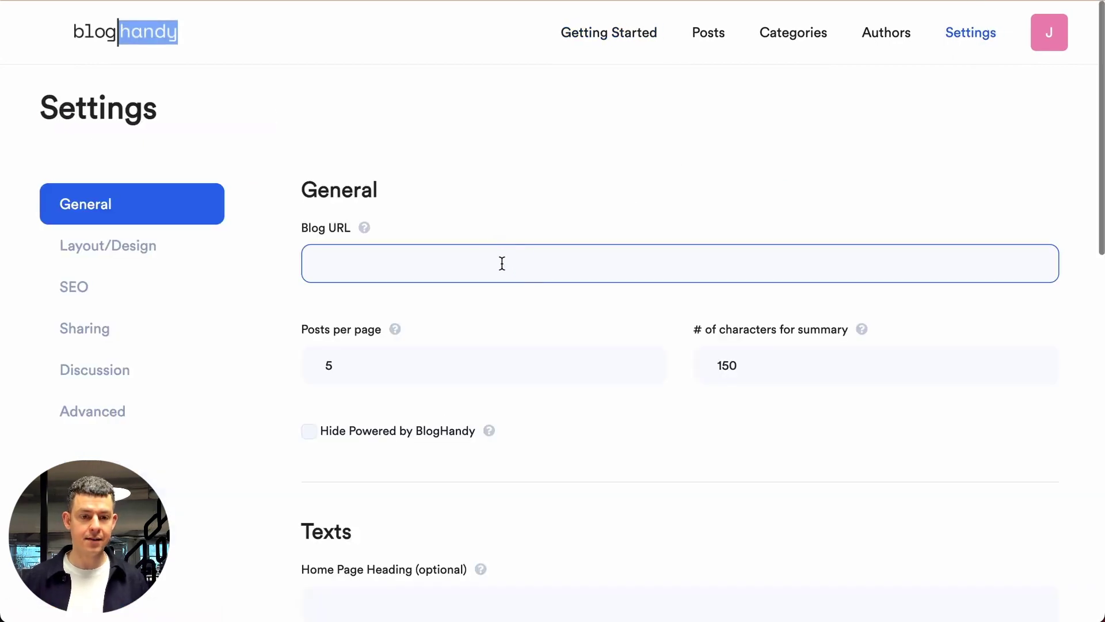
key(ctrl+v)
scroll(501, 263, down, 1)
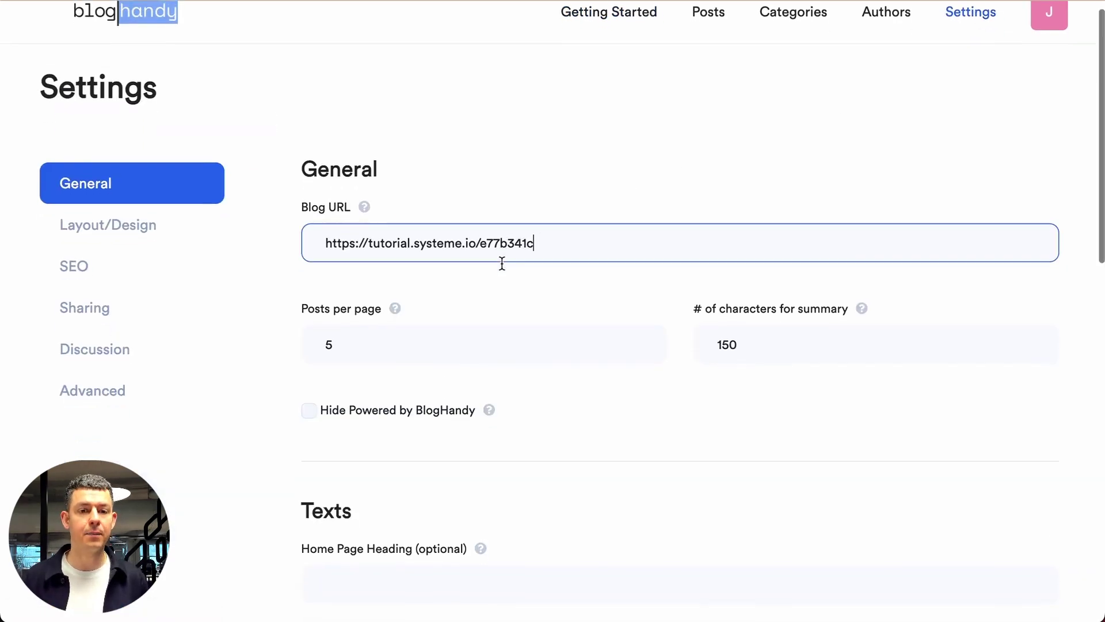
scroll(501, 263, down, 6)
scroll(502, 263, down, 4)
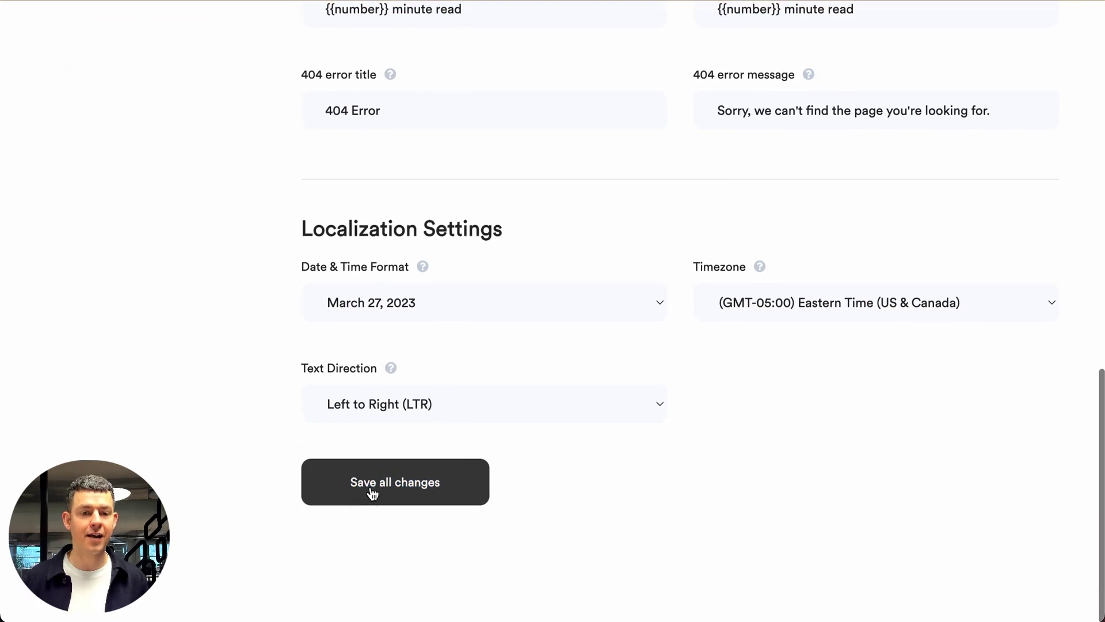
click(372, 493)
click(558, 428)
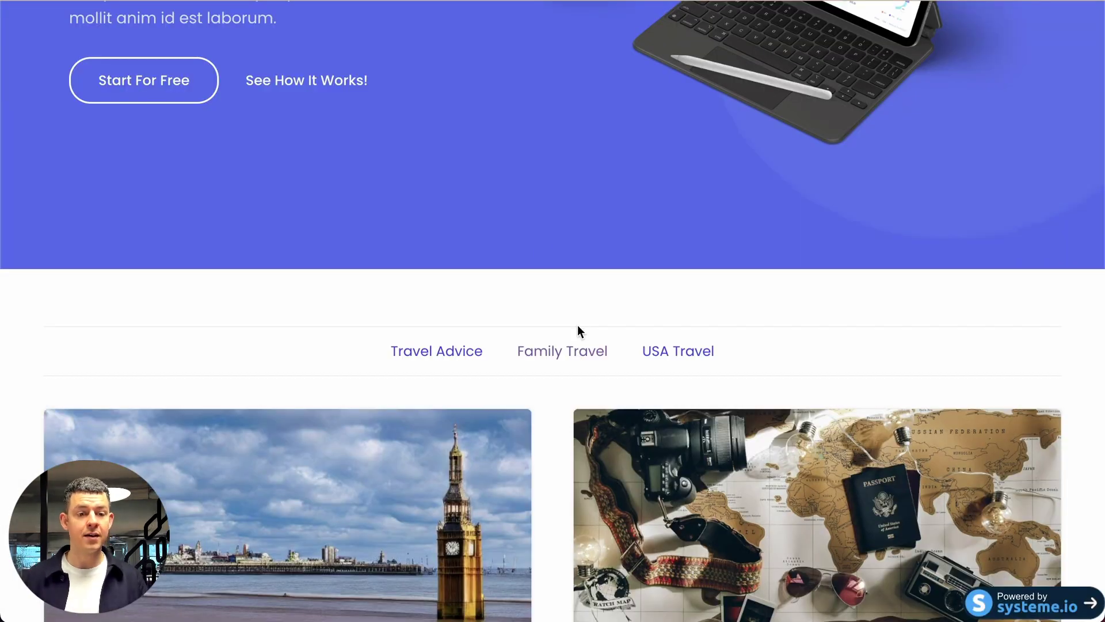
scroll(578, 330, down, 2)
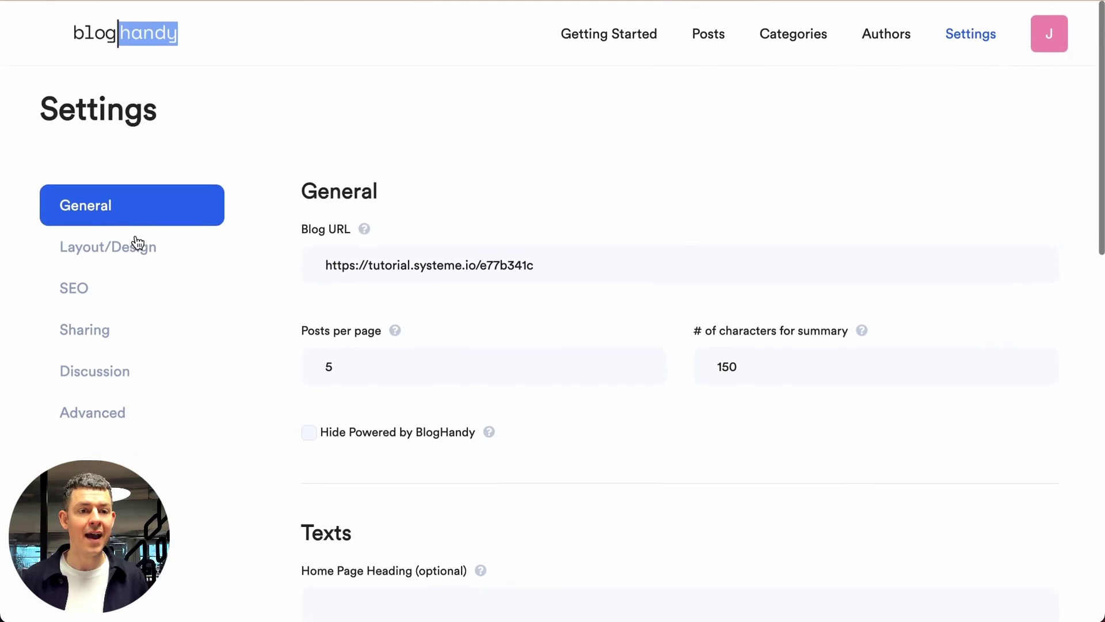
Turn on the Pop Grid layout under Layout/Design and dismiss the confirmation.
click(110, 249)
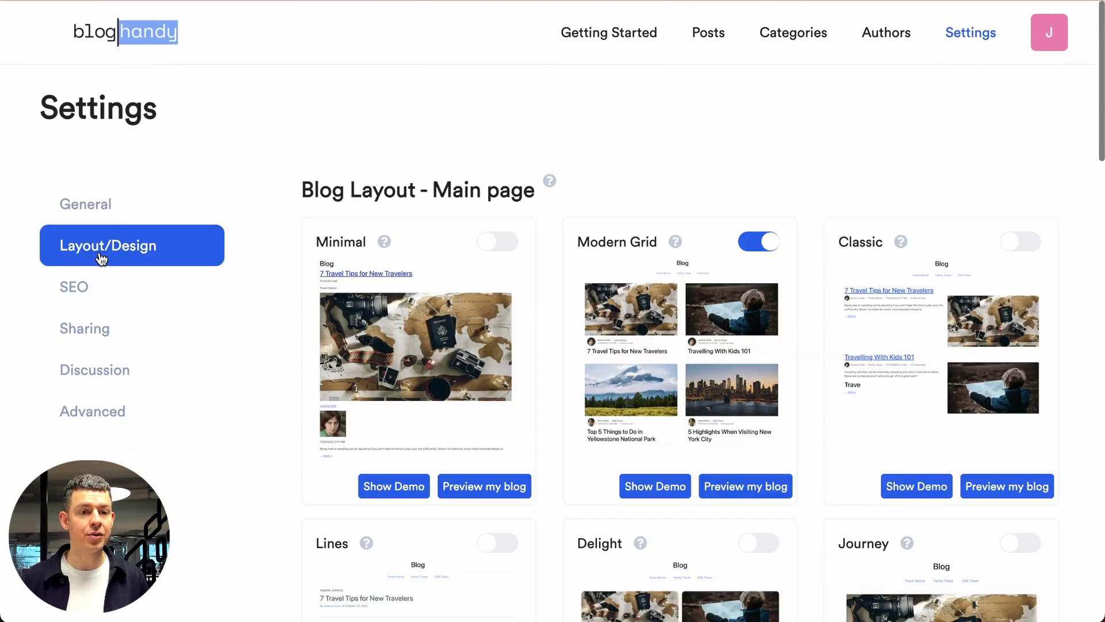
scroll(940, 322, down, 3)
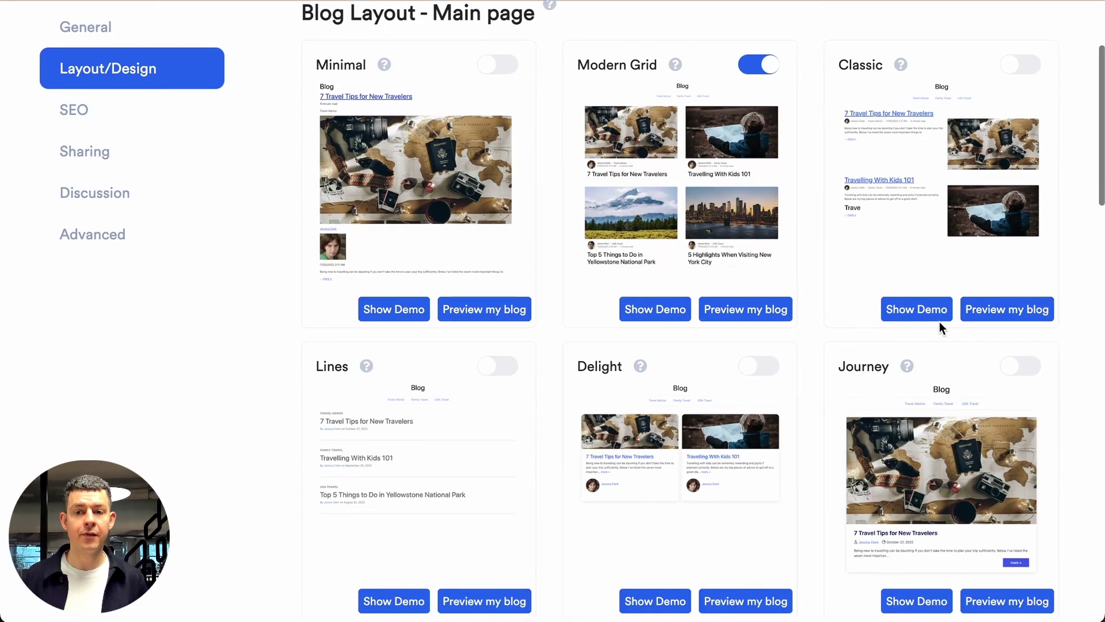
scroll(695, 219, down, 2)
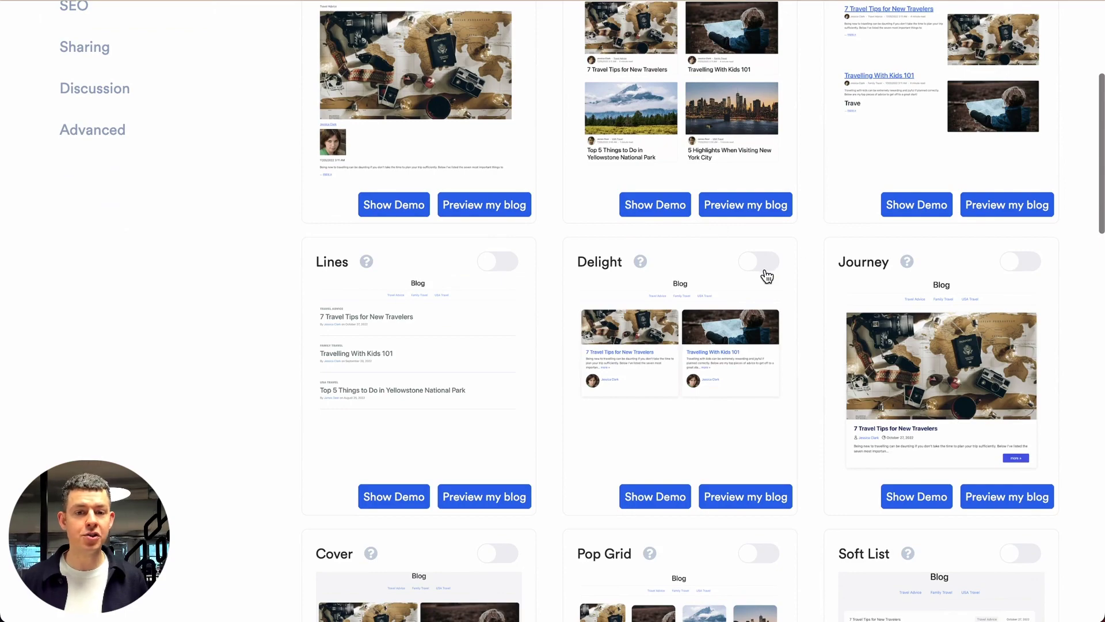
scroll(764, 275, down, 3)
scroll(743, 277, down, 1)
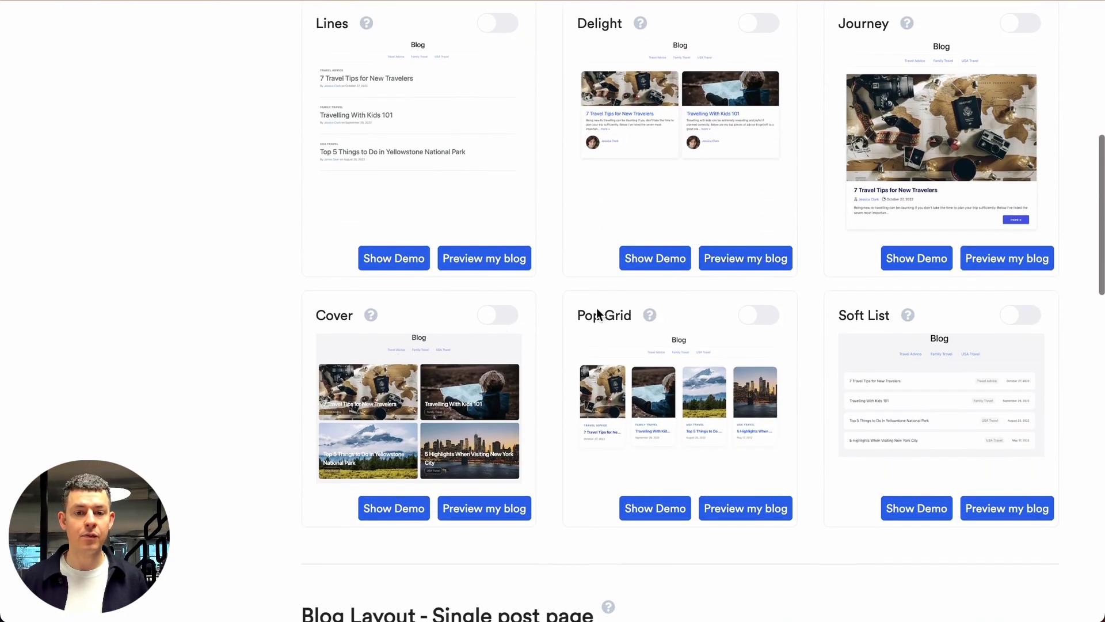
click(760, 315)
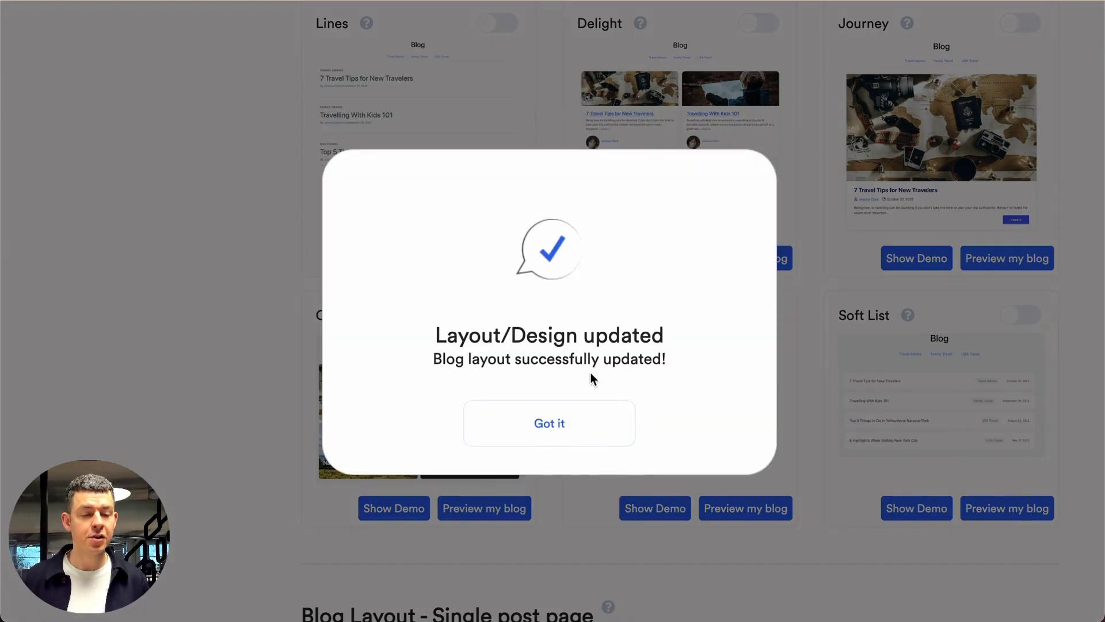
click(518, 423)
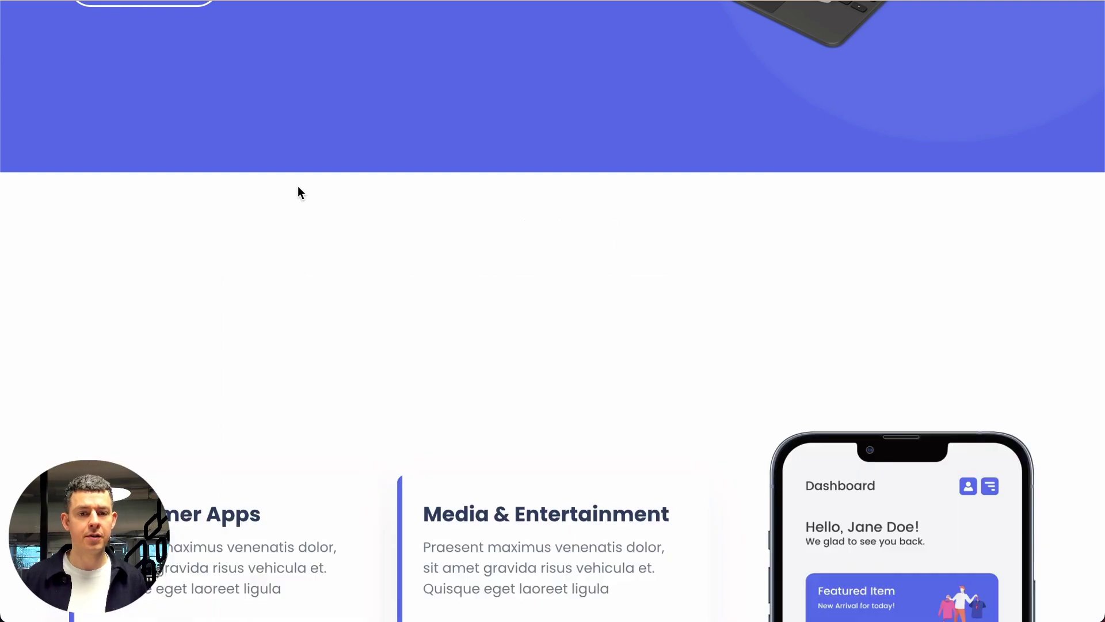
scroll(433, 337, down, 2)
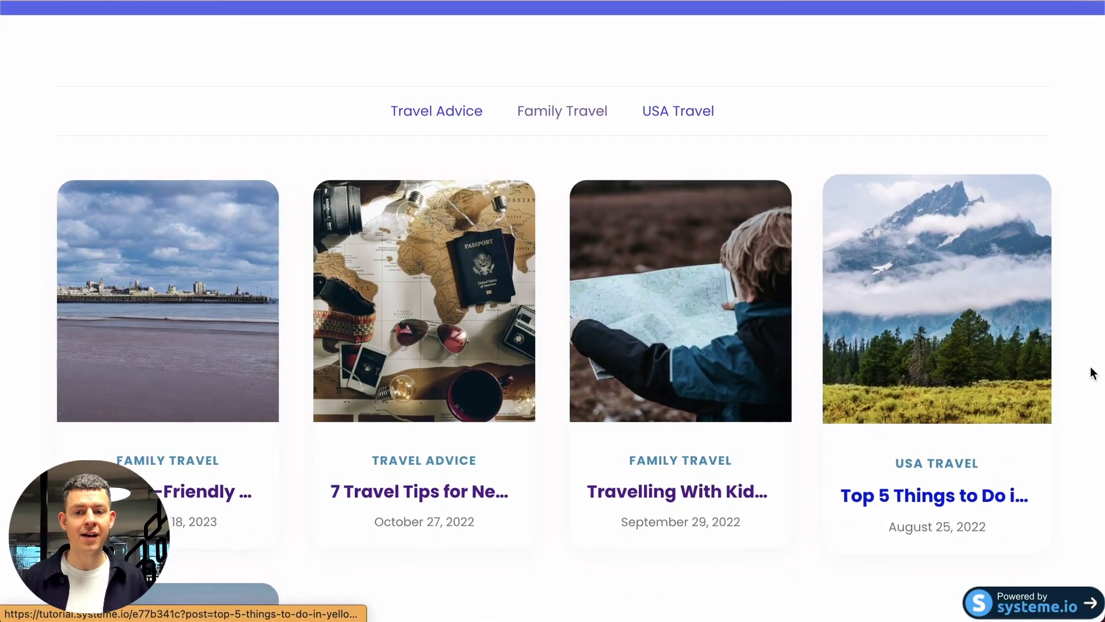
scroll(910, 353, down, 3)
scroll(437, 369, up, 1)
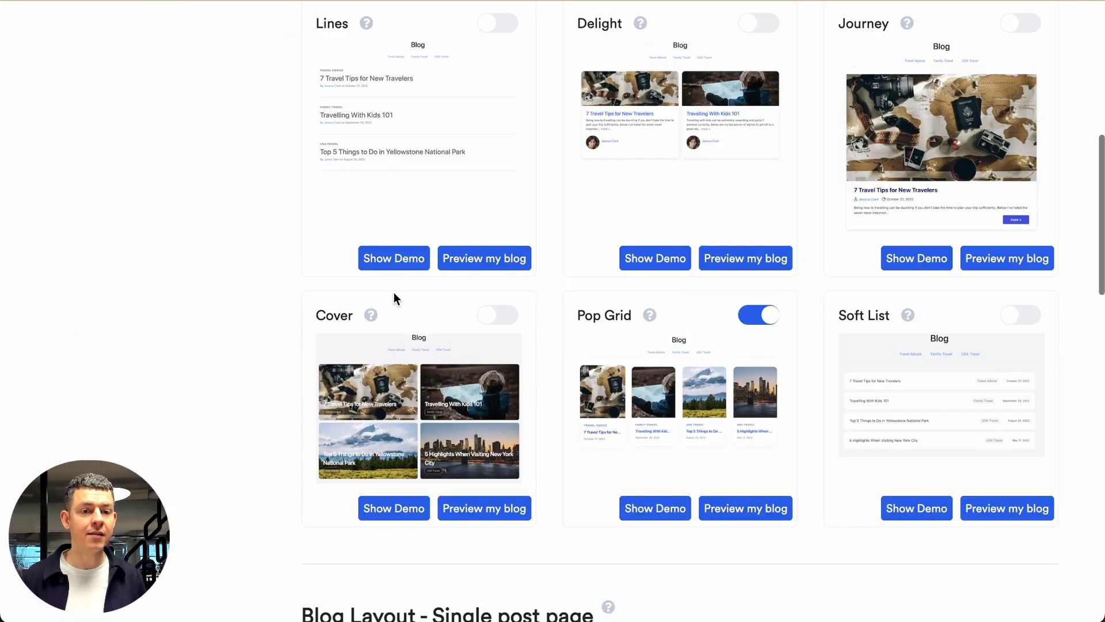
scroll(394, 291, down, 4)
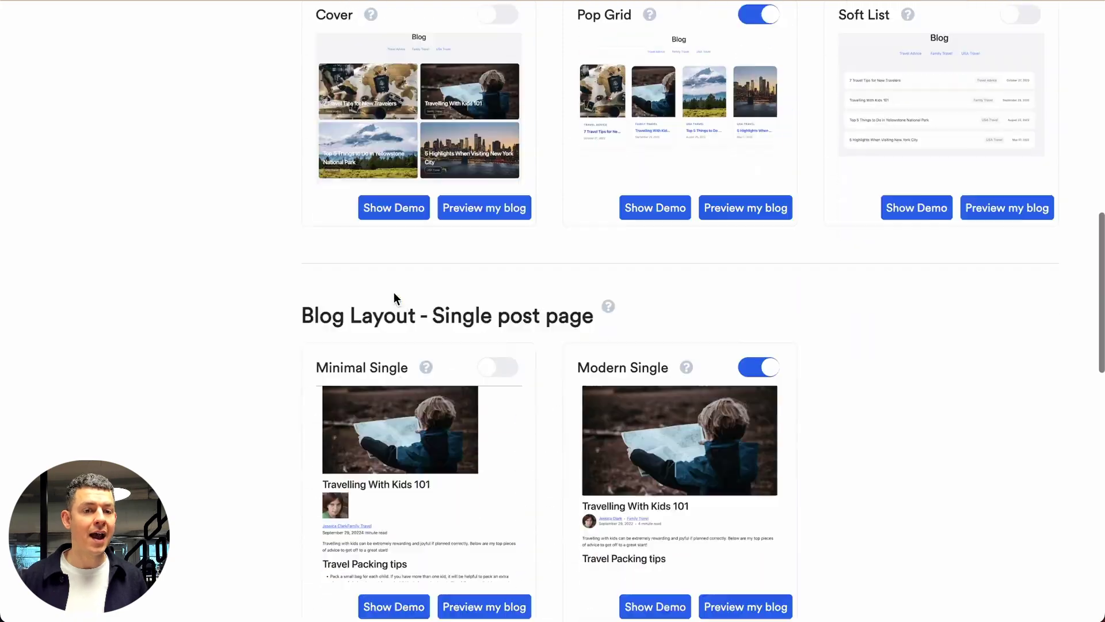
scroll(394, 292, down, 3)
scroll(394, 292, down, 10)
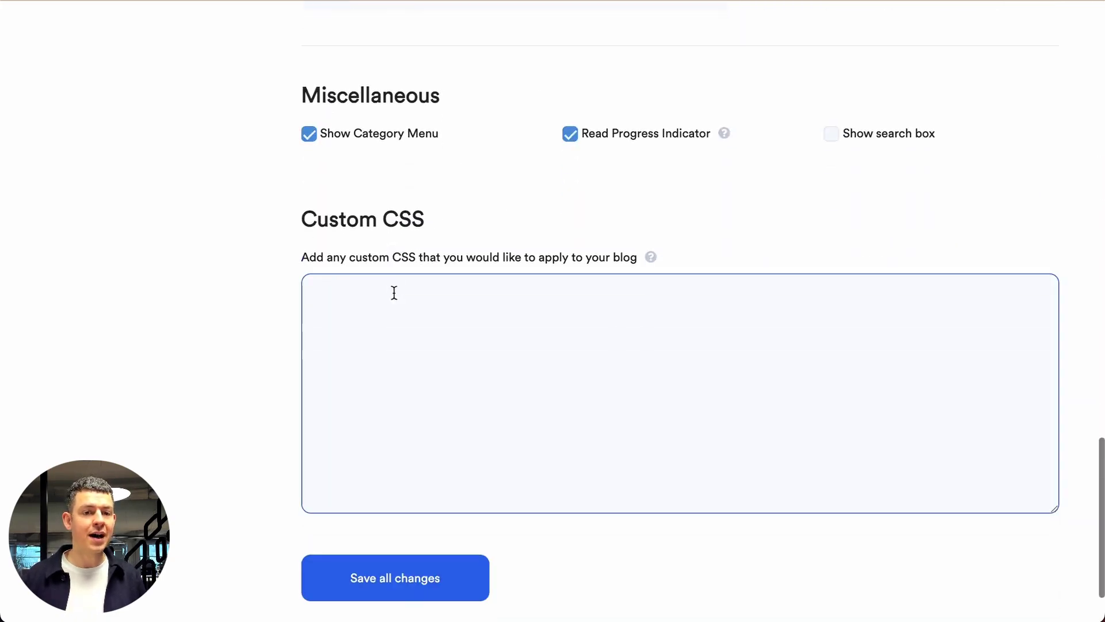
click(399, 415)
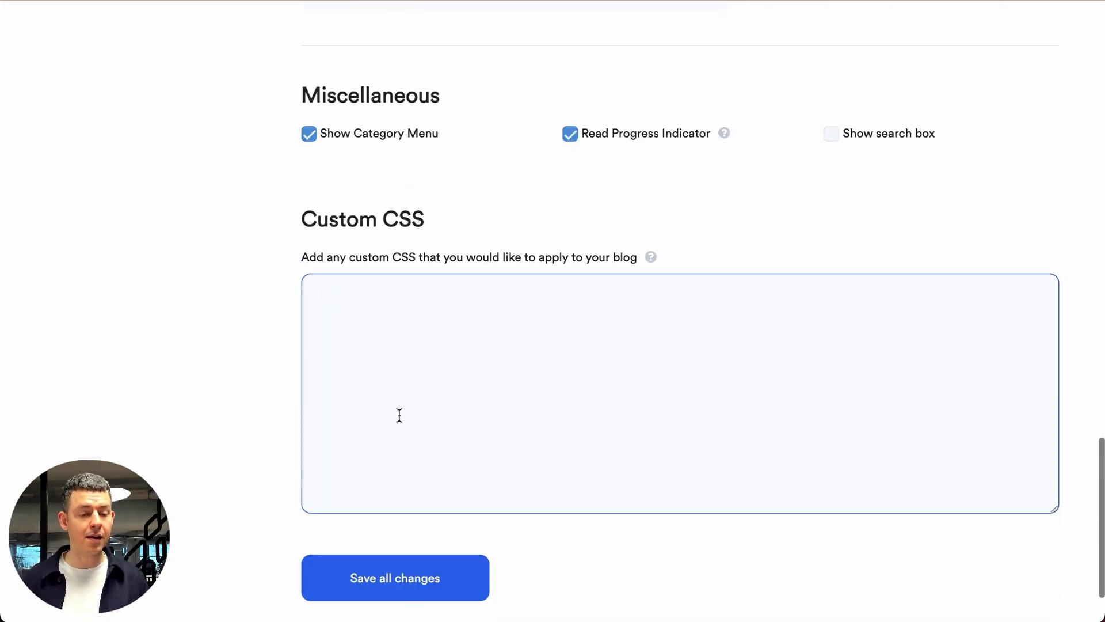